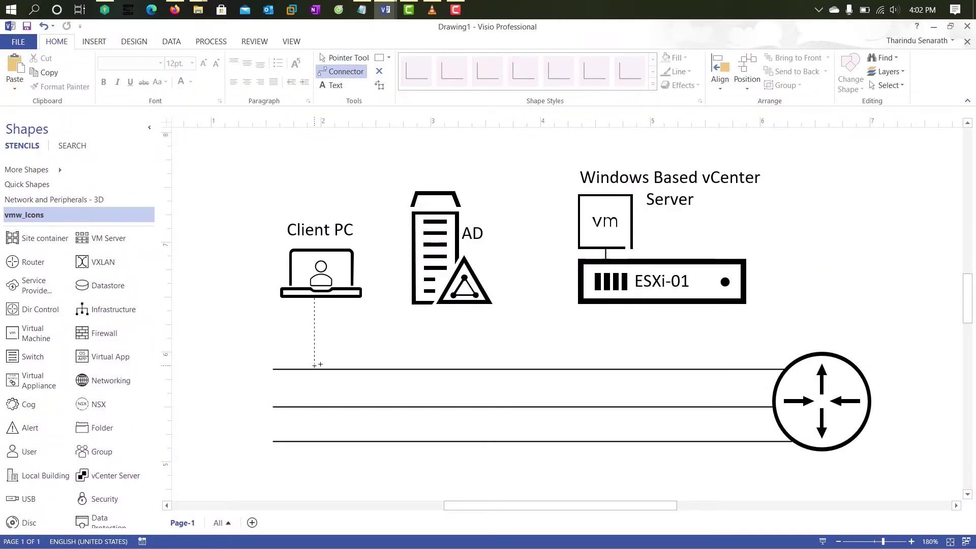
Label Client PC with 'IP: 192.168.1.50/24' and 'GW: 192.168.1.1' beneath the laptop.
key("ctrl+2")
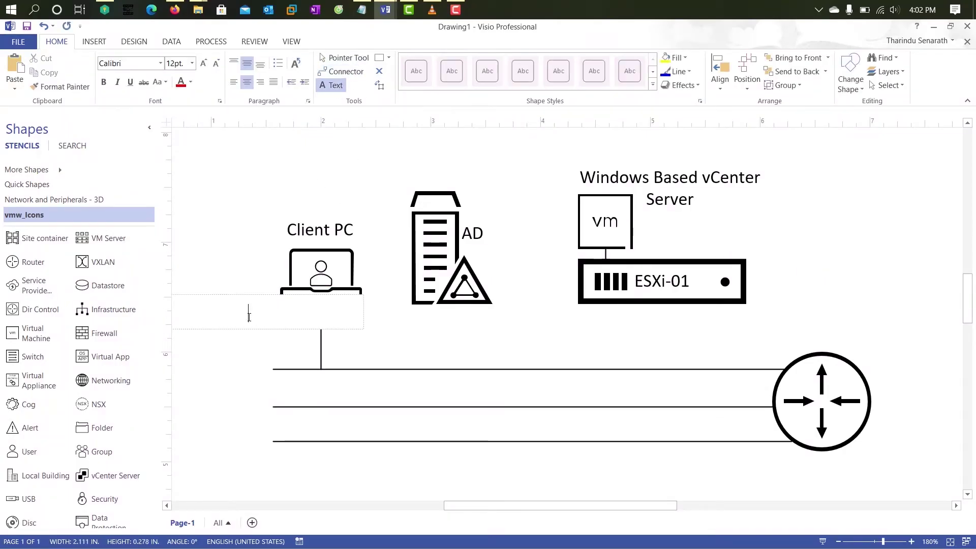
left_click(236, 317)
type("IP: ")
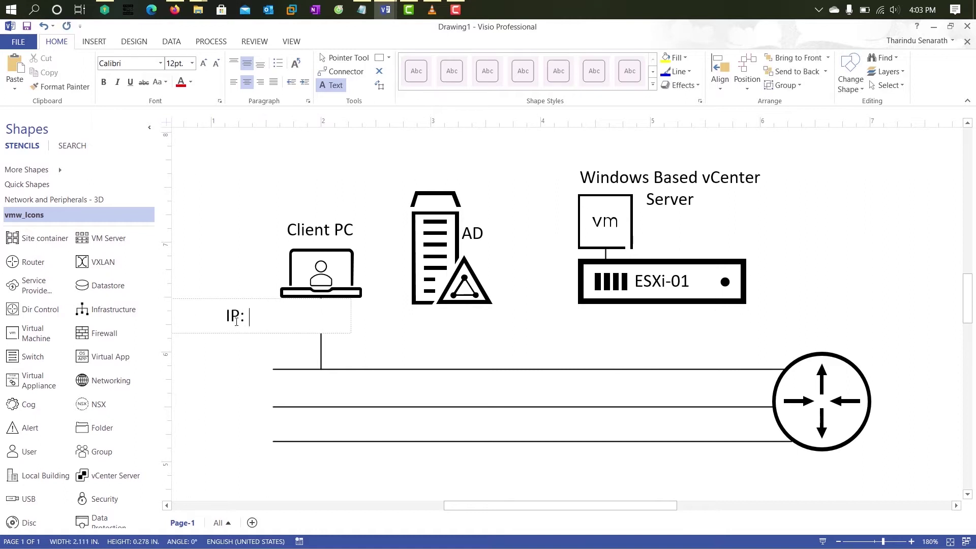
type("192.168.1.50")
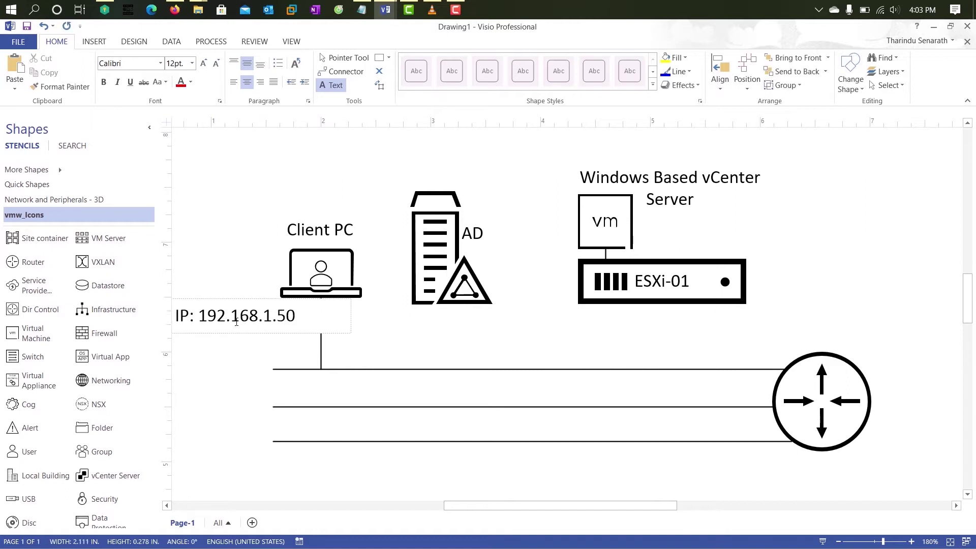
type("/24")
key("Return")
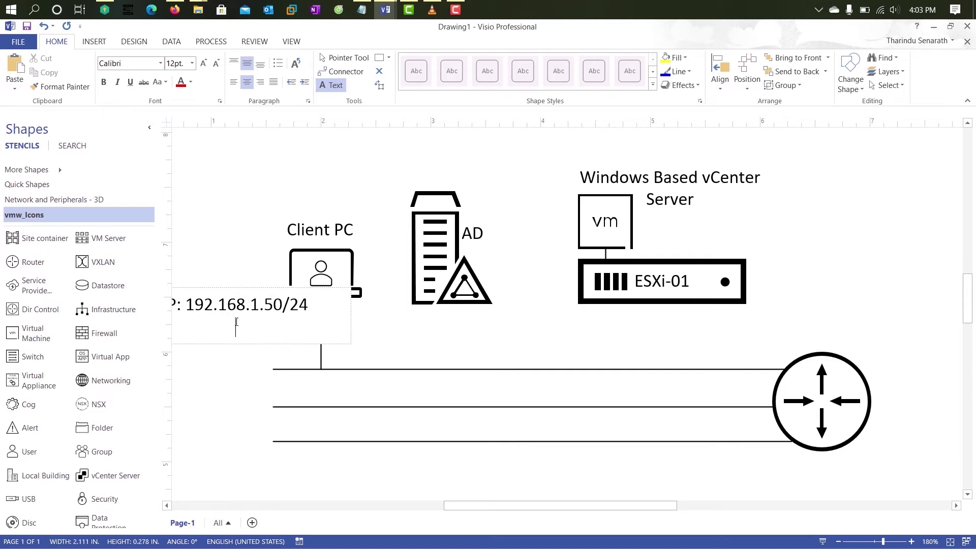
type("GW: 192.168.1.1")
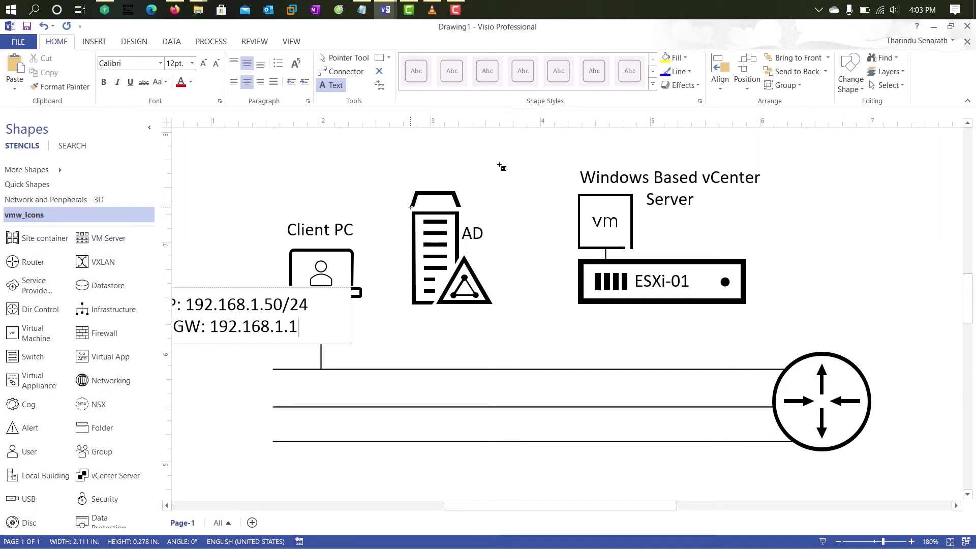
key("ctrl+1")
left_click_drag(241, 303, 250, 313)
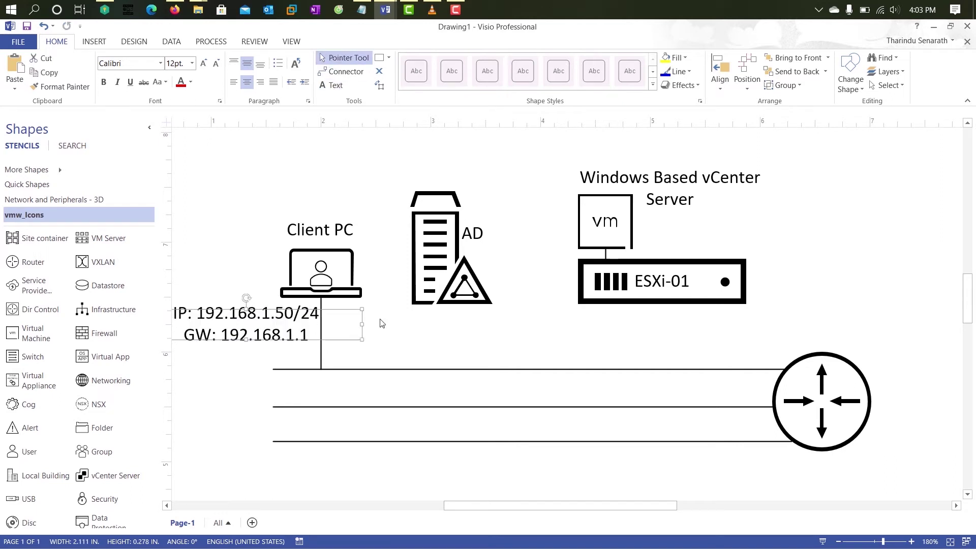
left_click(381, 319)
Connect the AD server to the network line, label it IP 192.168.1.10/24, GW 192.168.1.1, and connect ESXi-01.
left_click(330, 71)
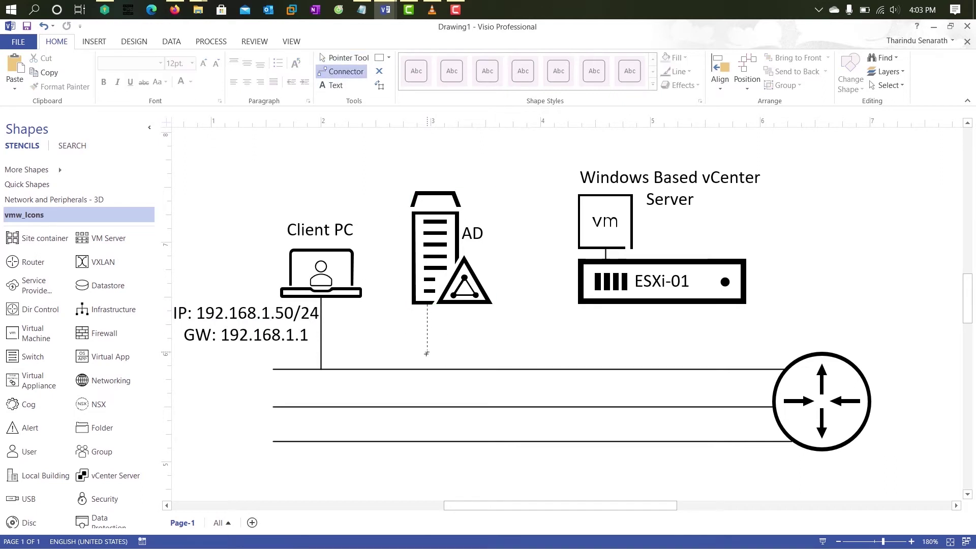
left_click_drag(424, 304, 424, 368)
left_click(333, 85)
left_click(437, 319)
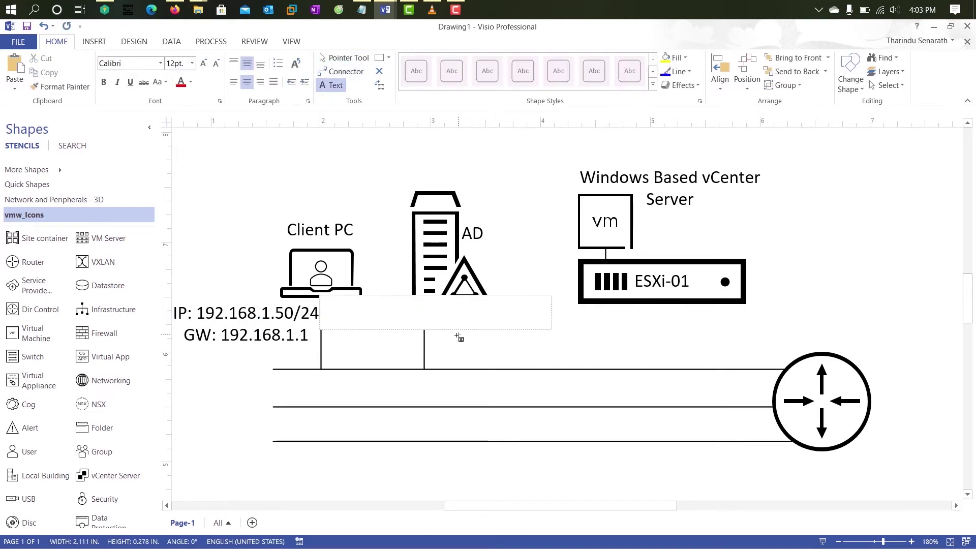
type("IP: 192.168.1.10/24")
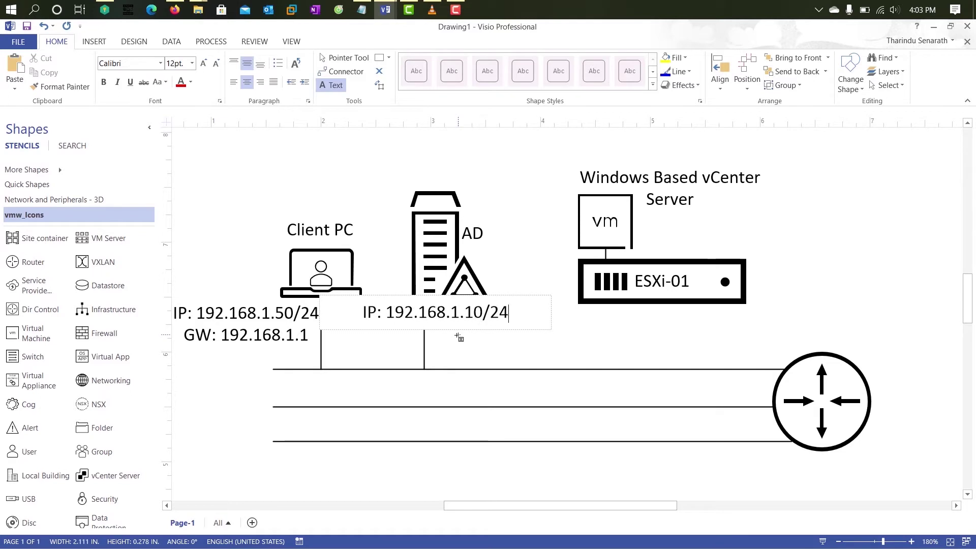
key("Return")
type("GW: 192.168.1.1")
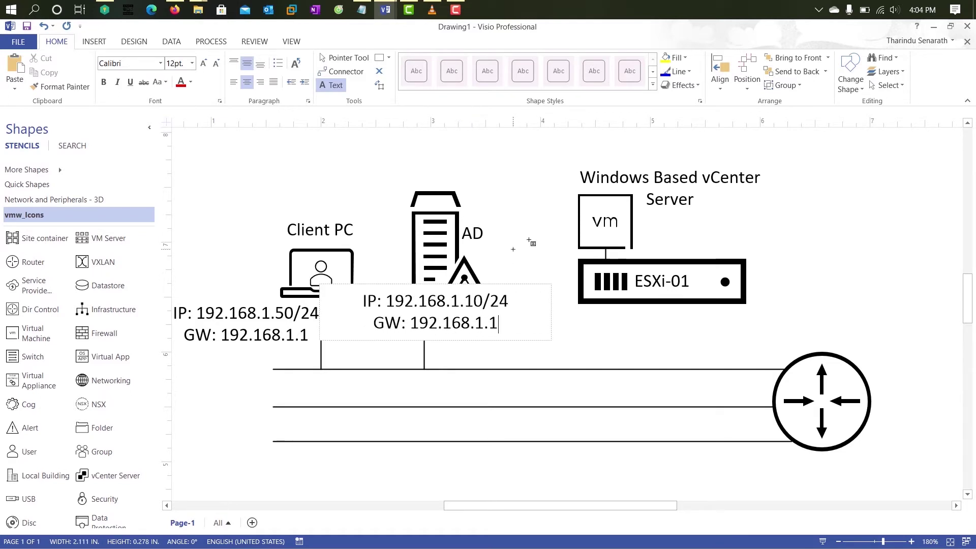
key("ctrl+1")
left_click_drag(447, 322, 512, 337)
left_click(659, 324)
key("ctrl+3")
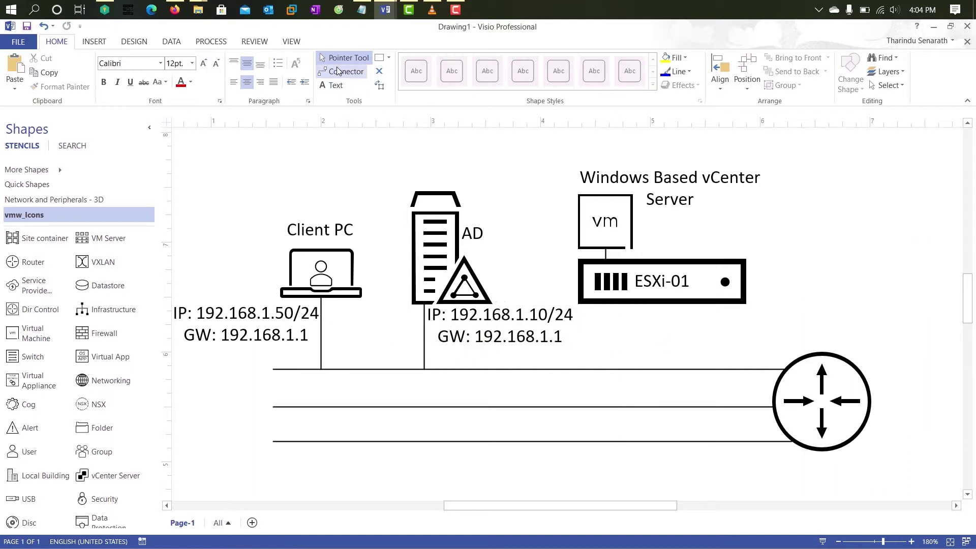
left_click_drag(643, 304, 644, 369)
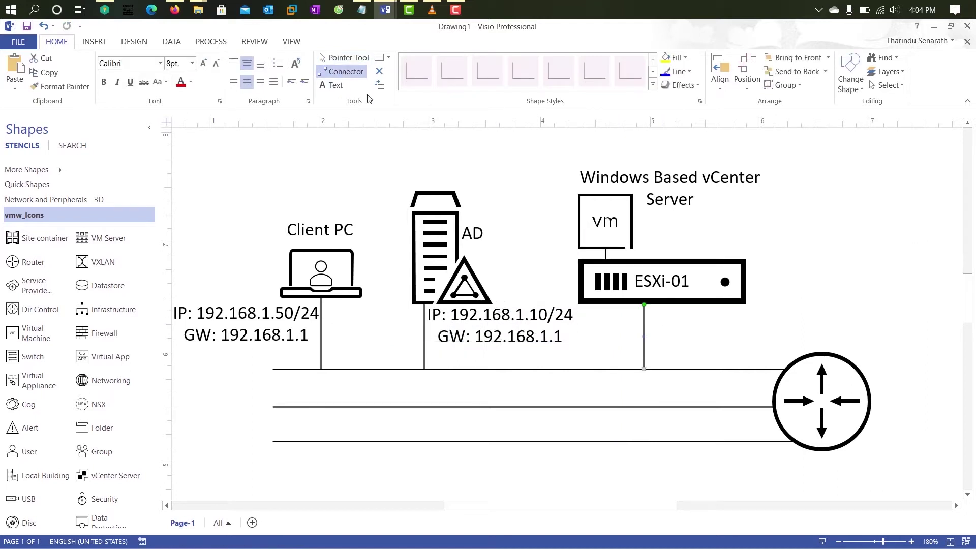
Label the ESXi link 'IP: 192.168.1.101/24' and 'GW: 192.168.1.1', aligning link and label beside the router.
left_click(332, 85)
left_click(644, 336)
type("192.168.1.")
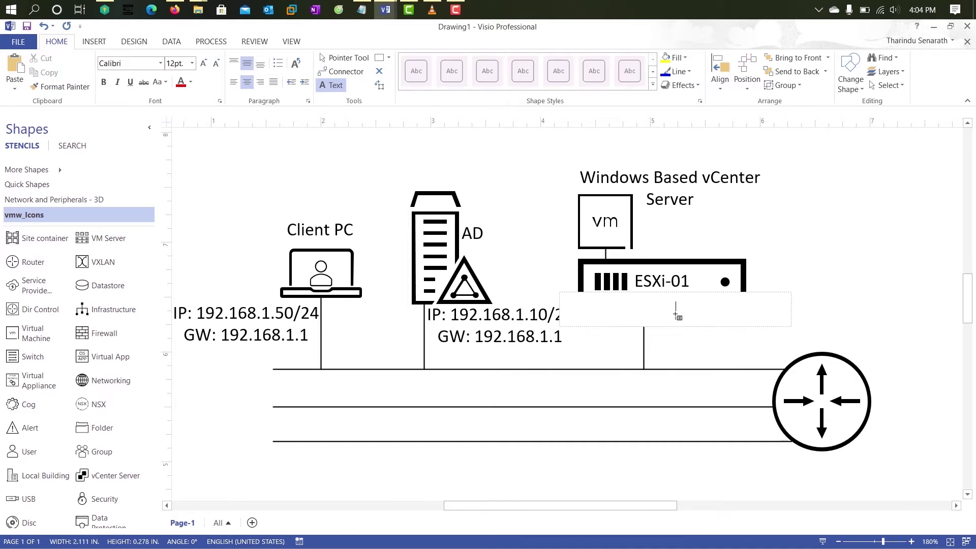
type("101/24")
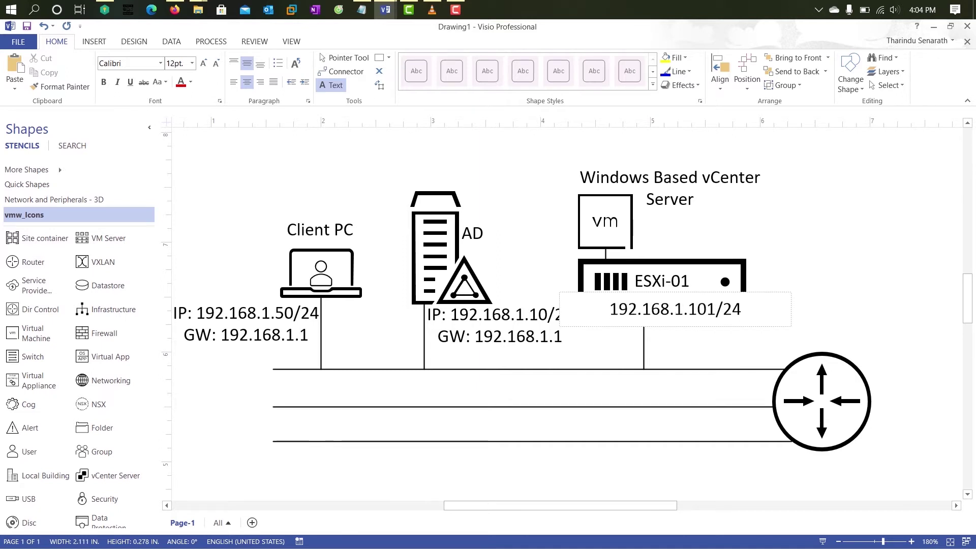
key("Home")
type("IP:")
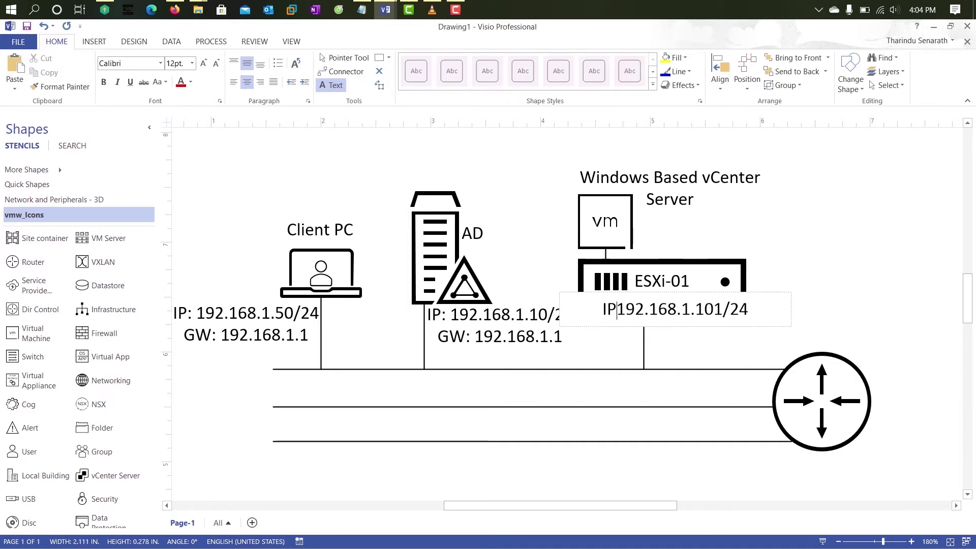
key("End")
key("Return")
type("GW: ")
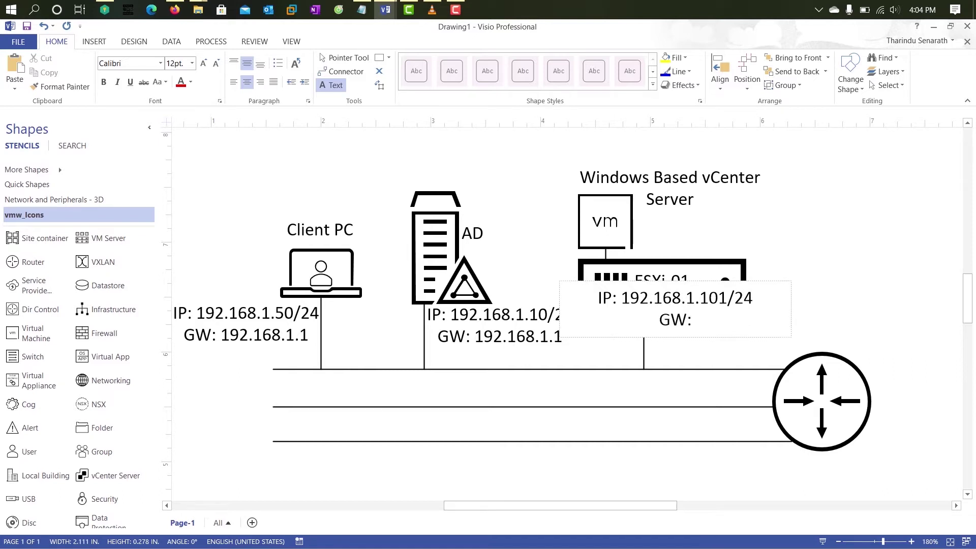
type("192.168.1.1")
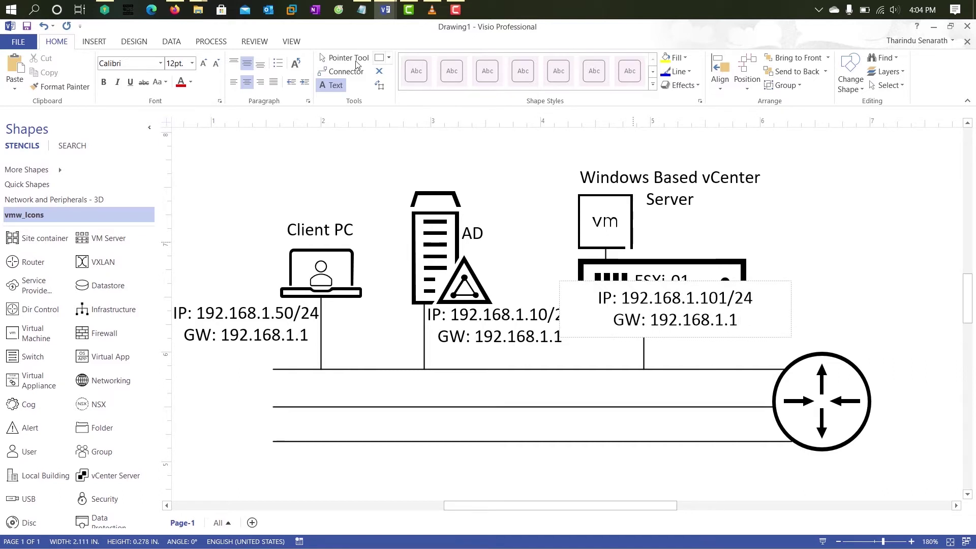
key("Escape")
left_click_drag(628, 324, 762, 338)
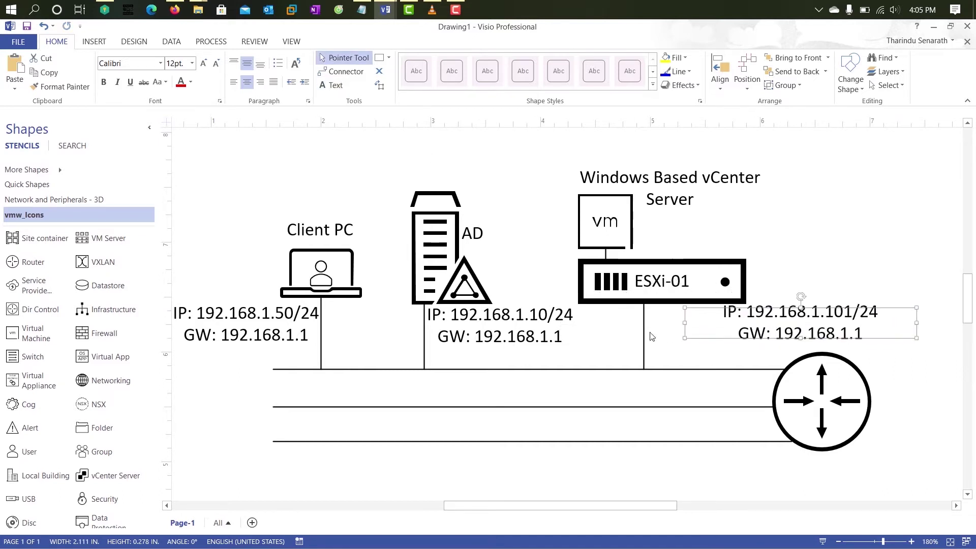
left_click(644, 333)
left_click_drag(643, 333, 716, 337)
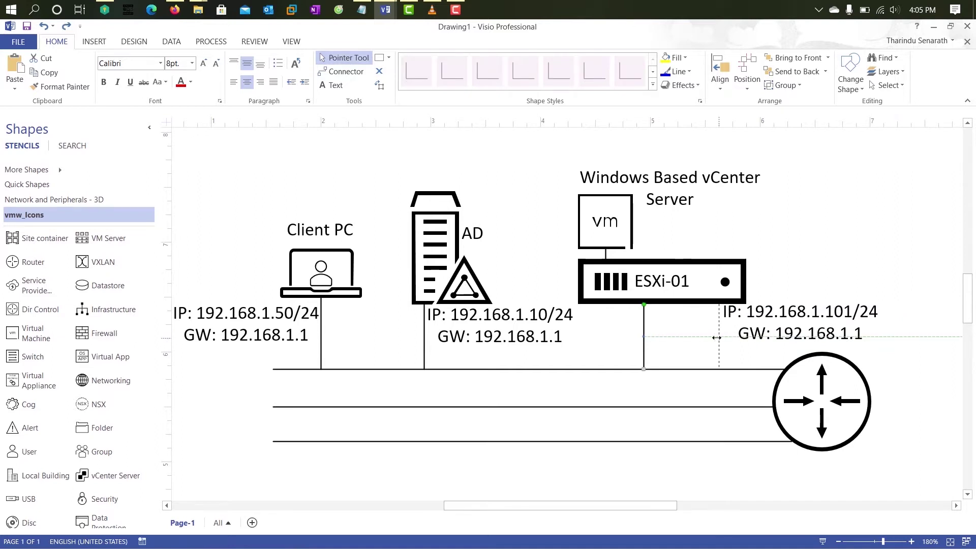
left_click(644, 350)
Add a second link from ESXi-01 to the network labelled 'VM traffic'.
key("ctrl+3")
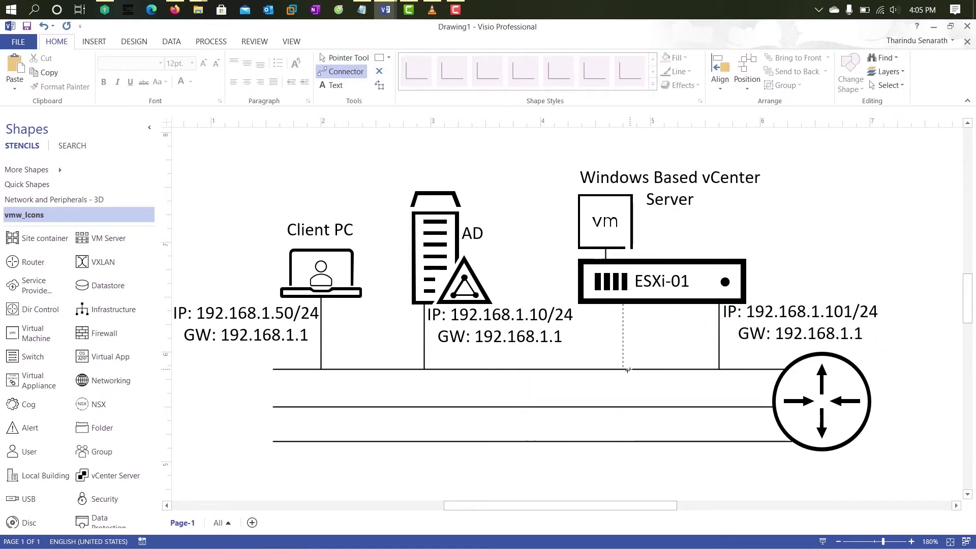
left_click_drag(630, 304, 630, 369)
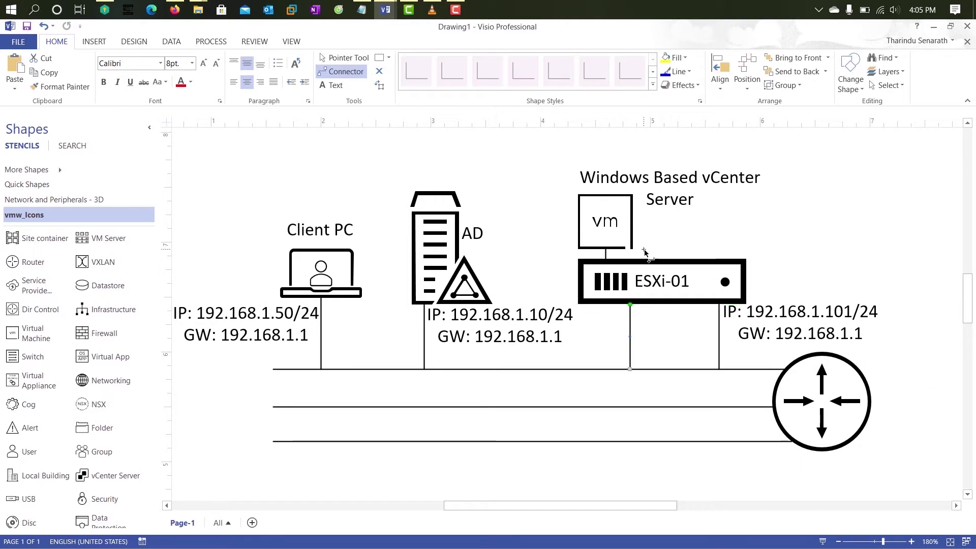
key("ctrl+2")
left_click(635, 336)
type("VM")
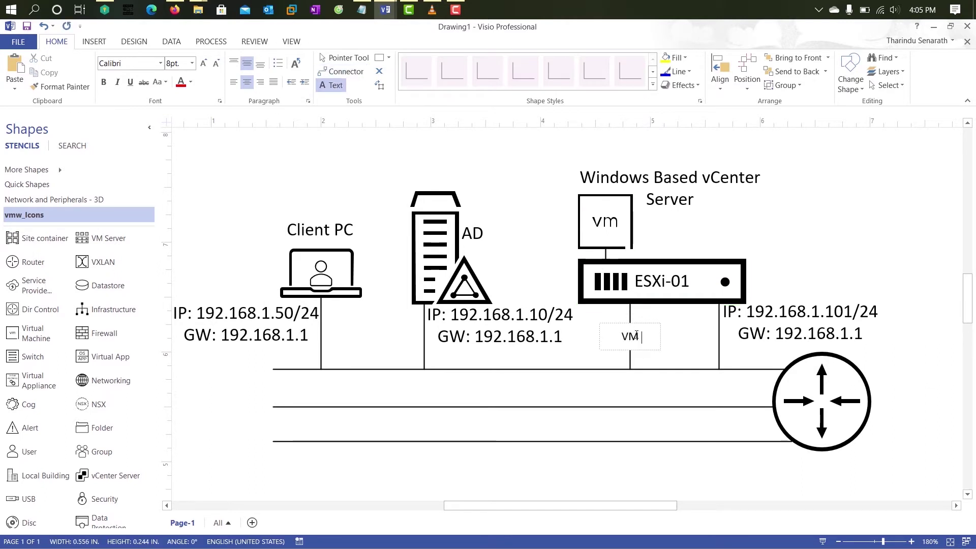
type(" traffic")
key("ctrl+1")
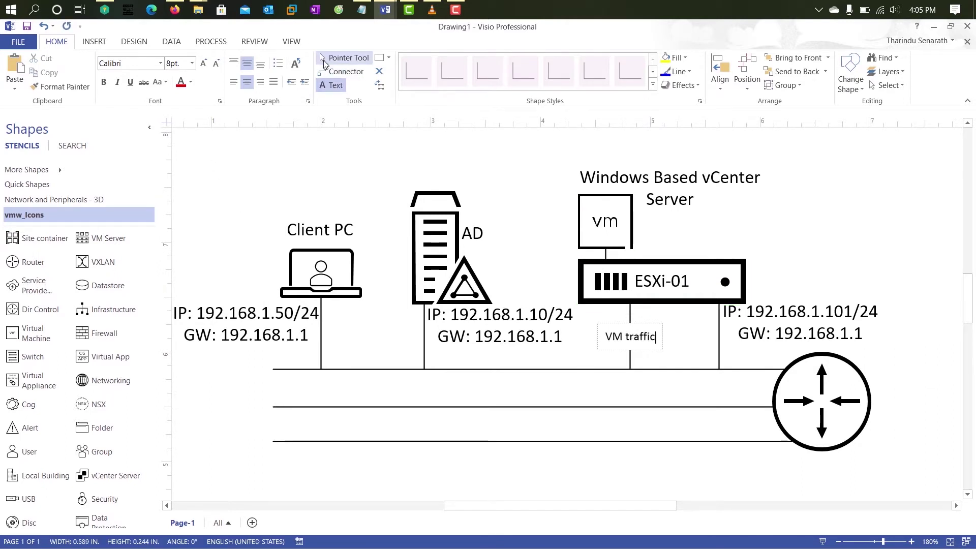
key("ctrl+2")
Add the label 'IP: 192.168.1.23/24 GW: 192.168.1.1' and place it beside the vCenter VM icon.
left_click(642, 227)
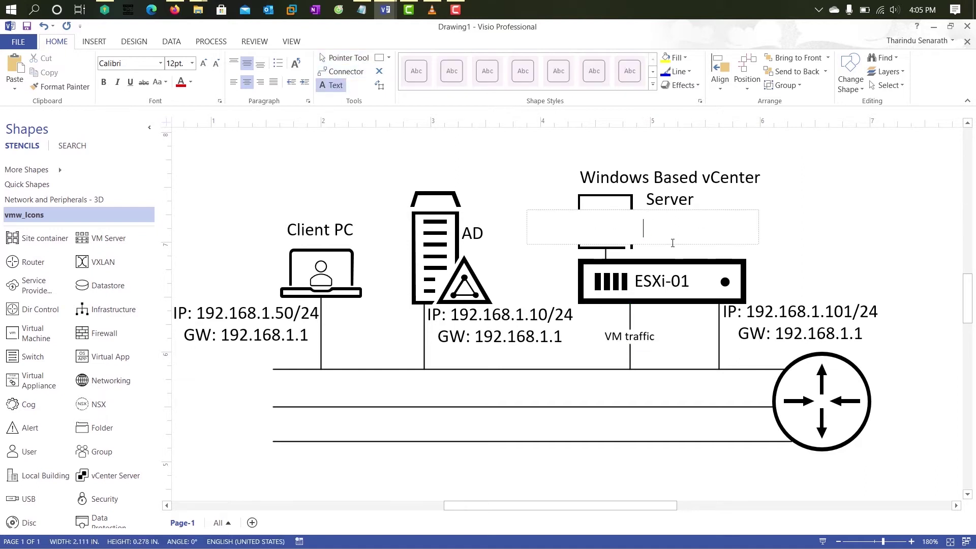
type("192.168.1.23")
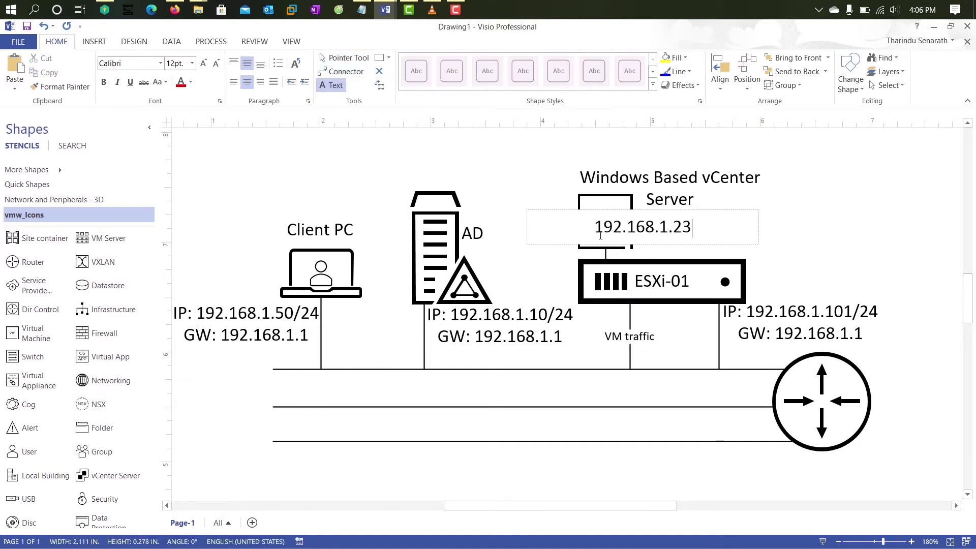
key("Home")
type("IP:")
key("End")
type("/2")
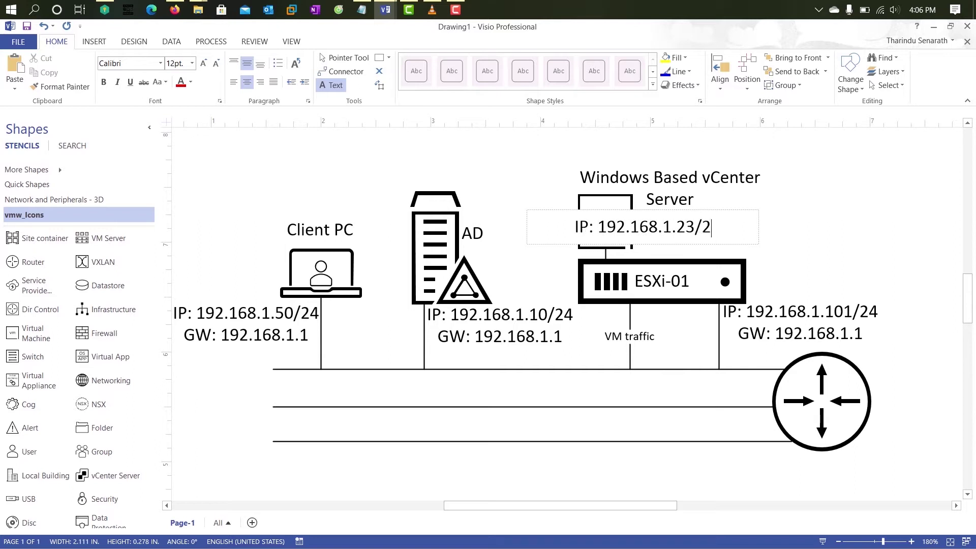
type("4 GW: 192.168.1.1")
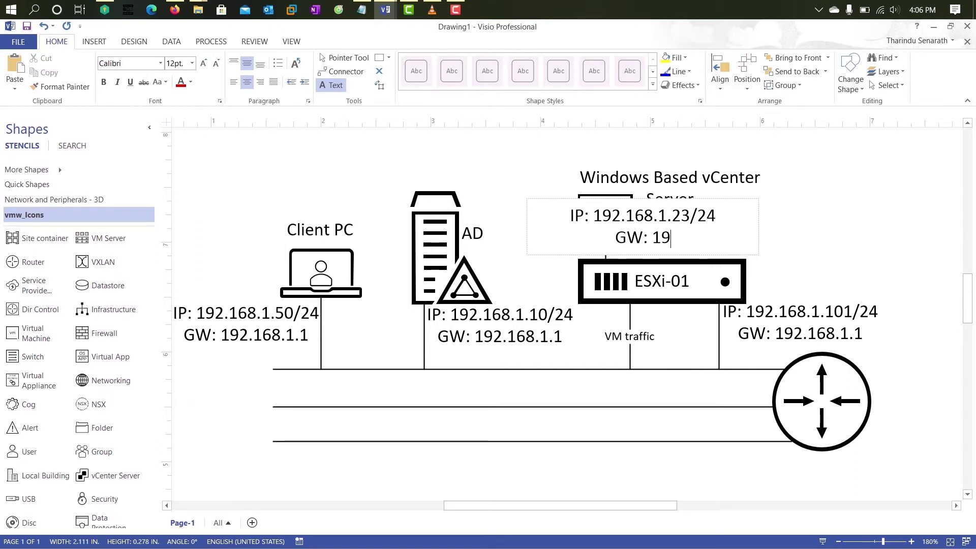
left_click(347, 65)
left_click_drag(700, 217, 769, 218)
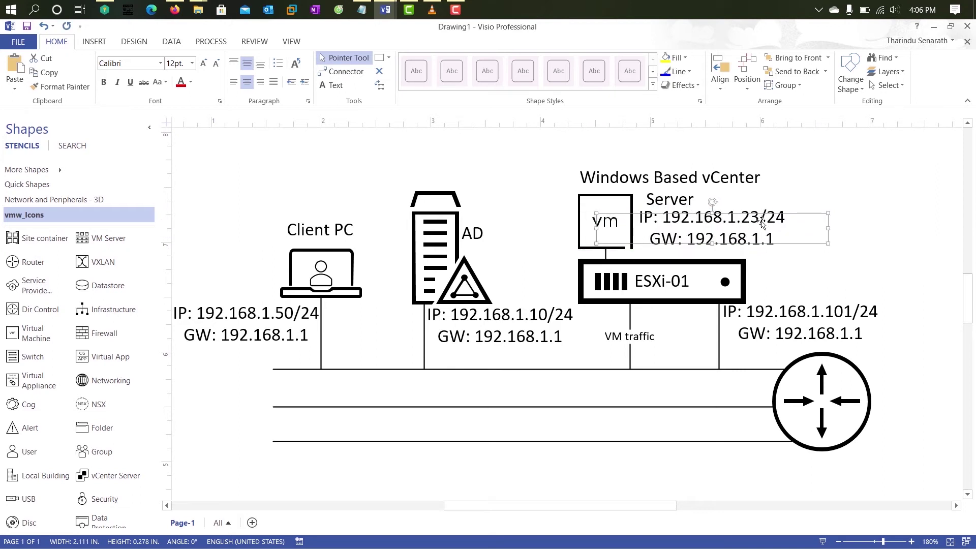
Move the 'Windows Based vCenter Server' title to the right.
left_click_drag(693, 178, 735, 177)
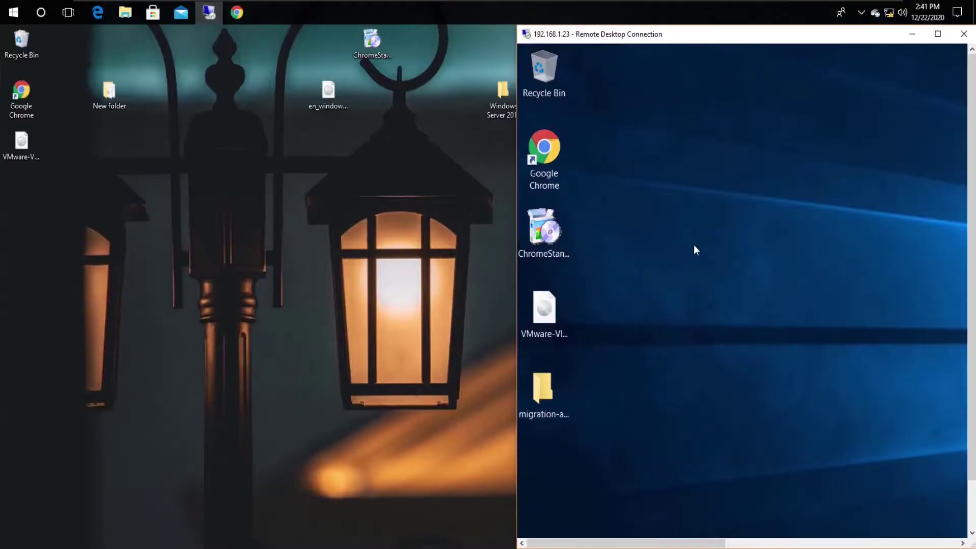
Launch VMware-Migration-Assistant from the migration-assistant folder and enter the SSO administrator password.
double_click(542, 393)
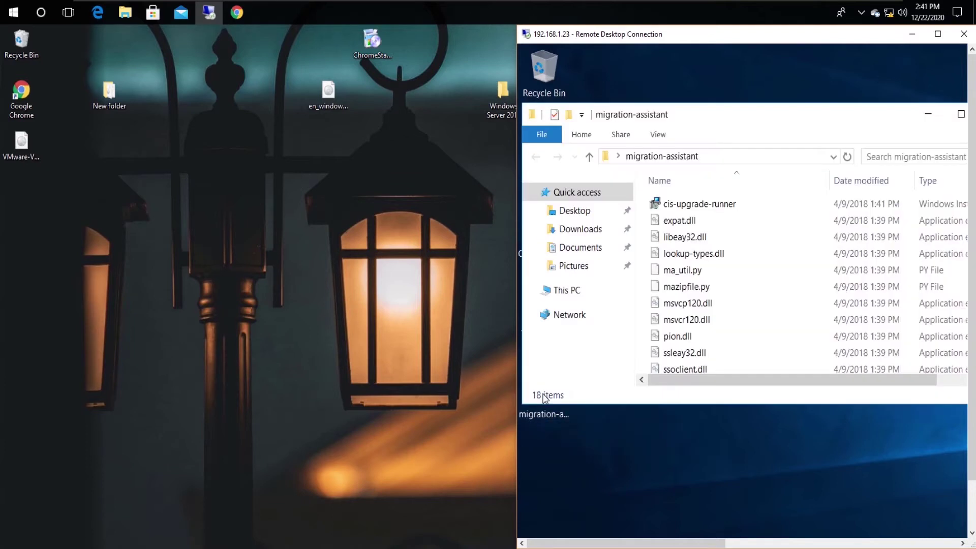
scroll(694, 311, "down", 2)
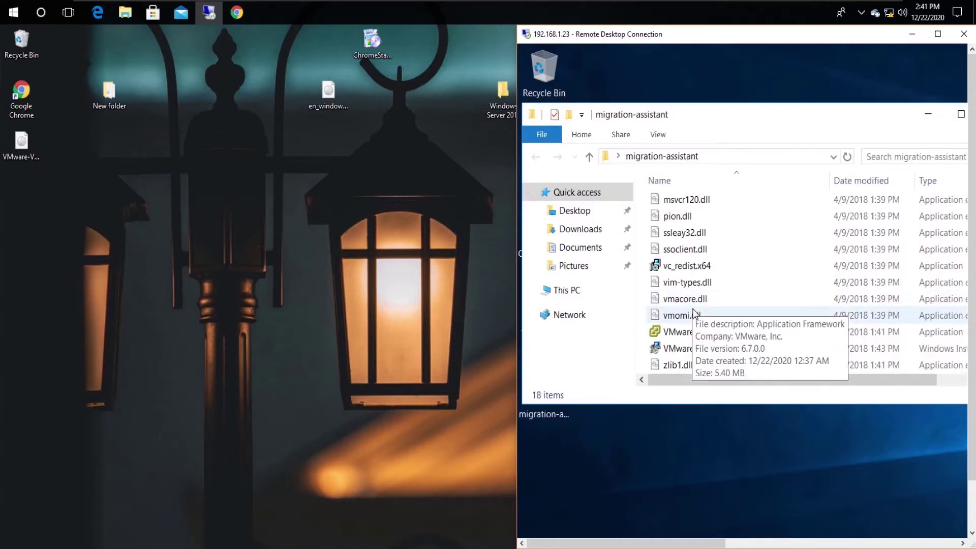
left_click(683, 334)
double_click(683, 334)
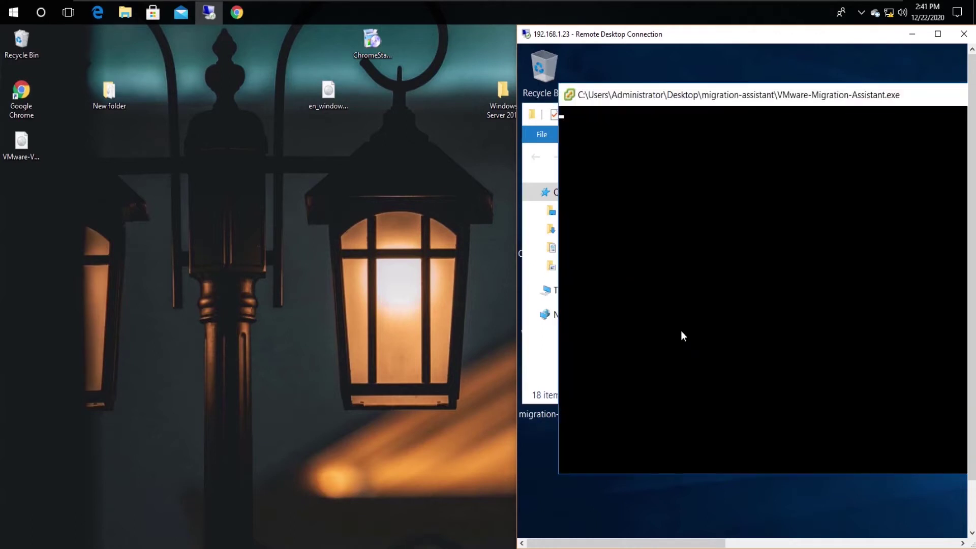
left_click(746, 87)
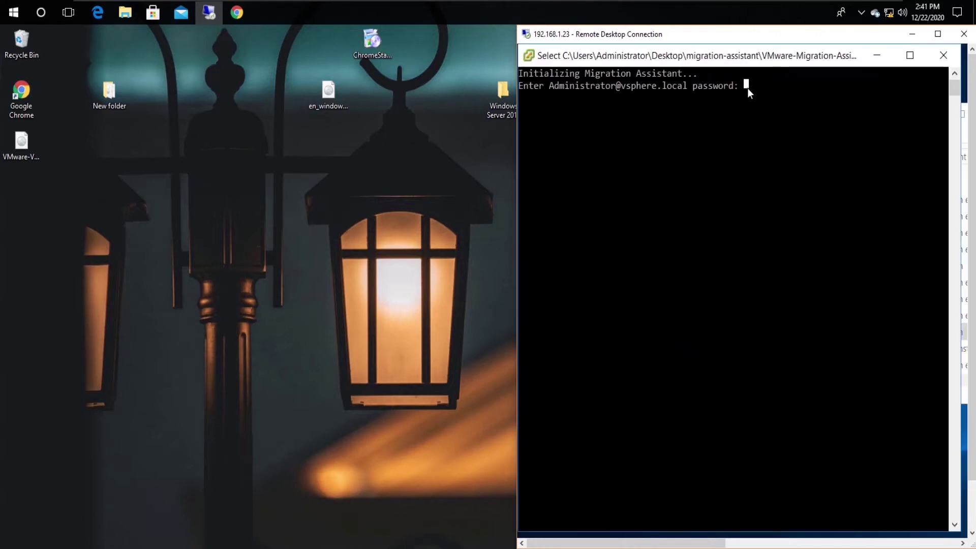
key("Escape")
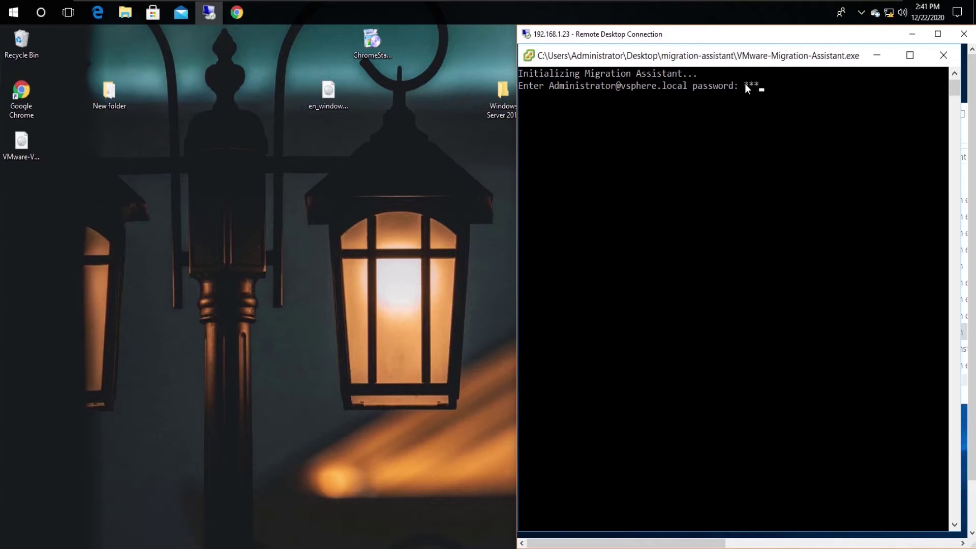
type("*********")
key("Return")
Mount the VCSA ISO and select installer.exe in vcsa-ui-installer\win32.
right_click(24, 145)
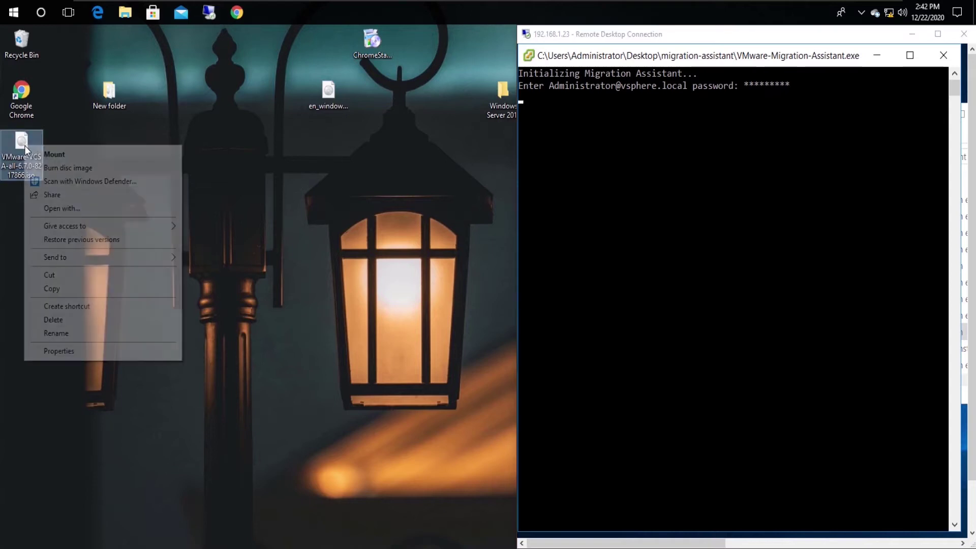
left_click(42, 158)
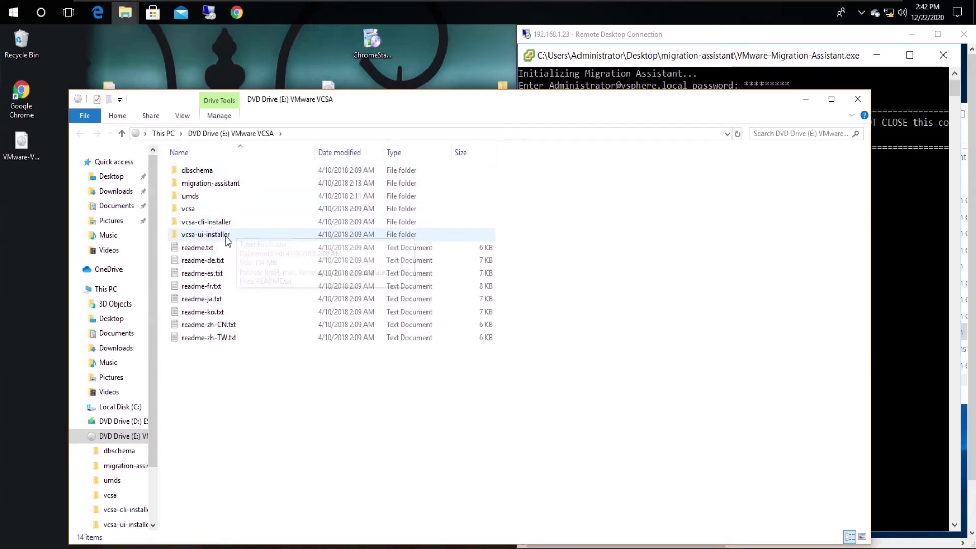
left_click(227, 239)
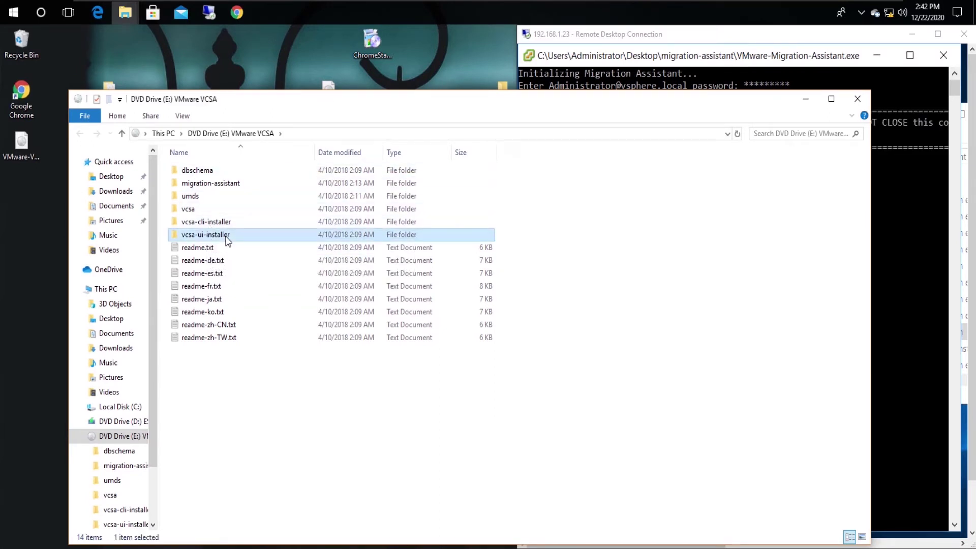
double_click(227, 239)
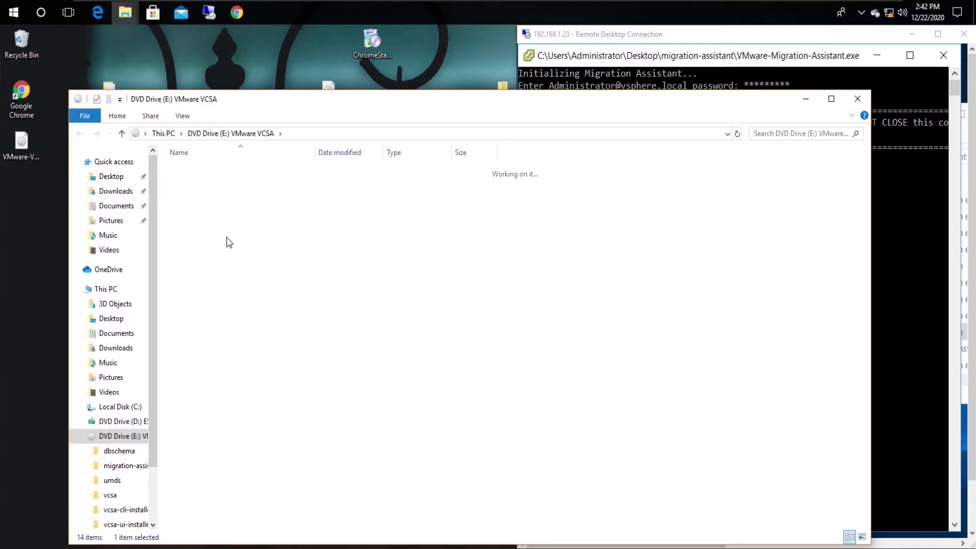
double_click(190, 196)
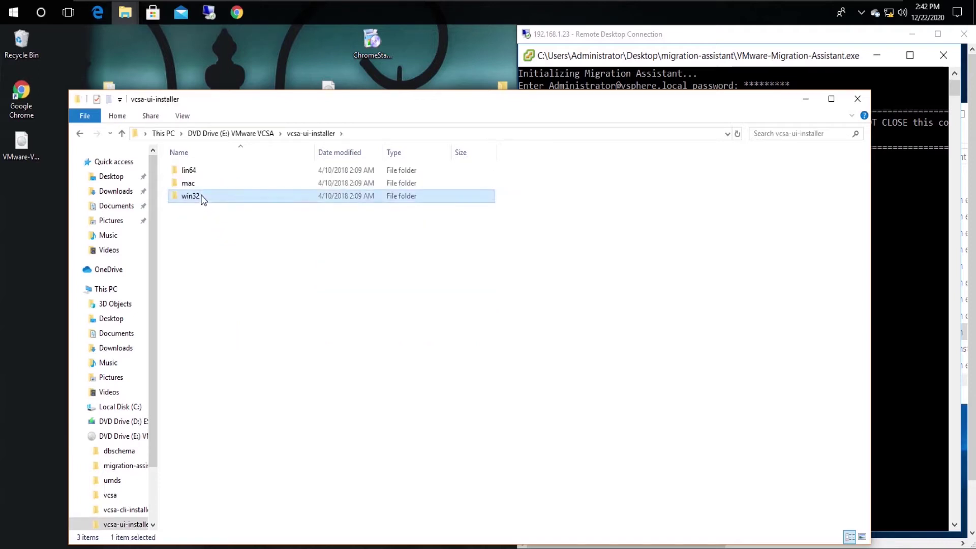
left_click(209, 274)
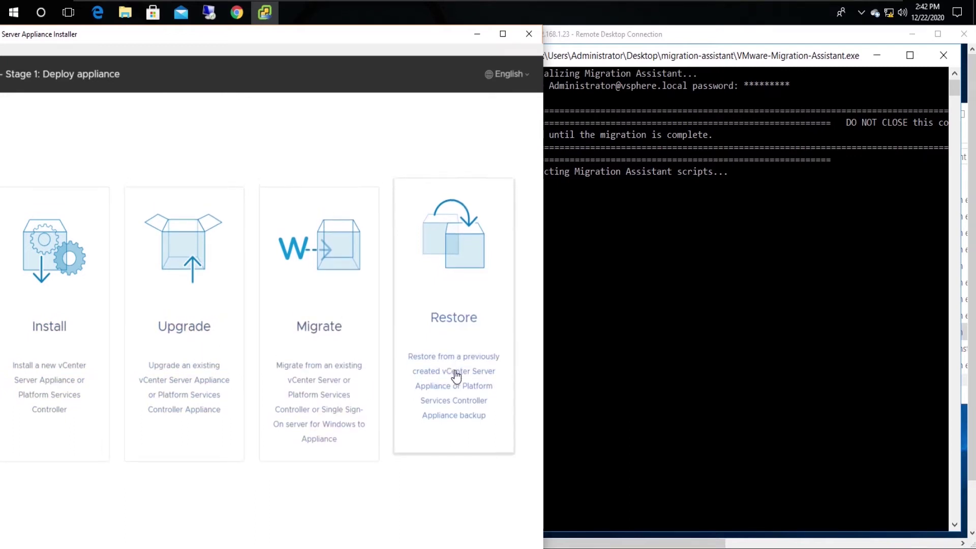
Choose Migrate on the installer's start page.
left_click(298, 390)
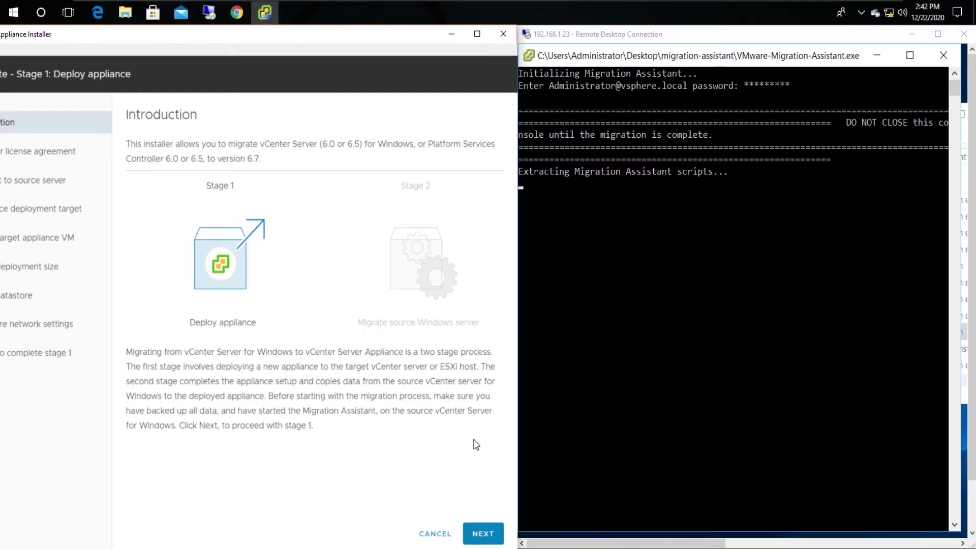
Accept the end-user licence agreement.
left_click(483, 534)
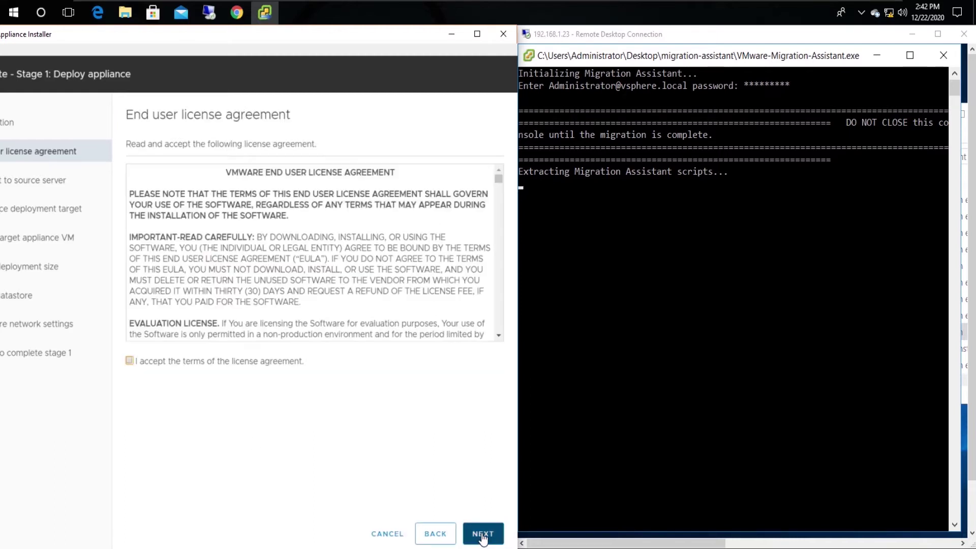
left_click(129, 361)
left_click(483, 534)
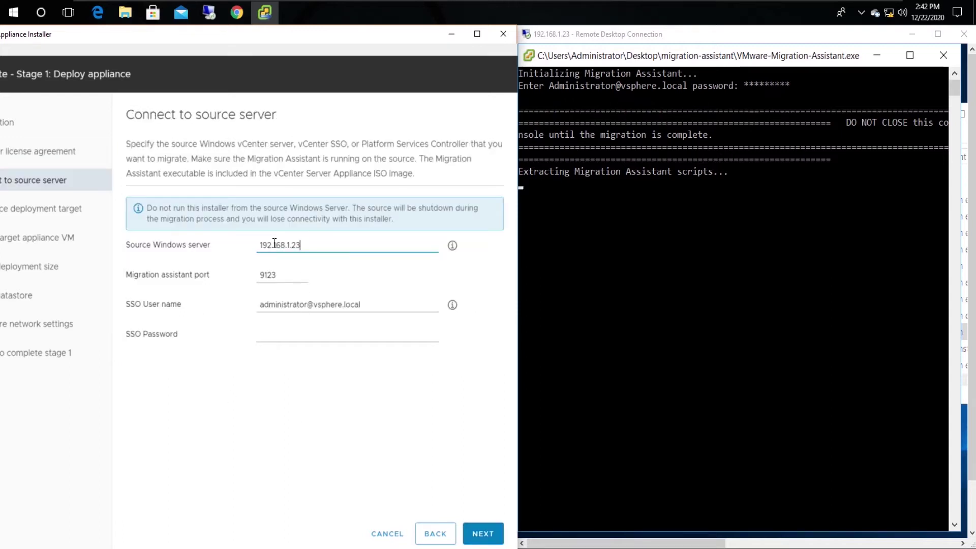
Connect to source server 192.168.1.23 on port 9123 with the SSO password and accept its thumbprint.
double_click(307, 244)
type("10")
key("BackSpace")
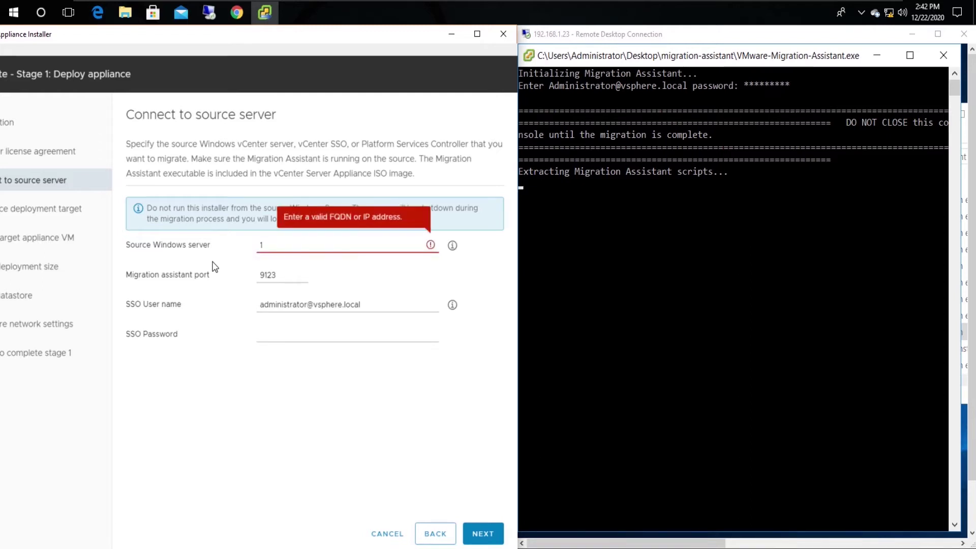
type("92.168")
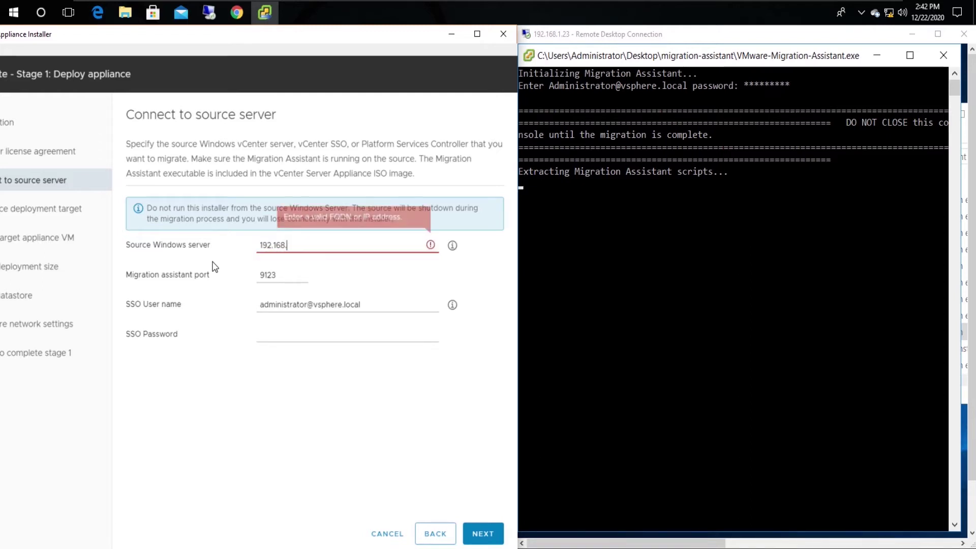
type(".1")
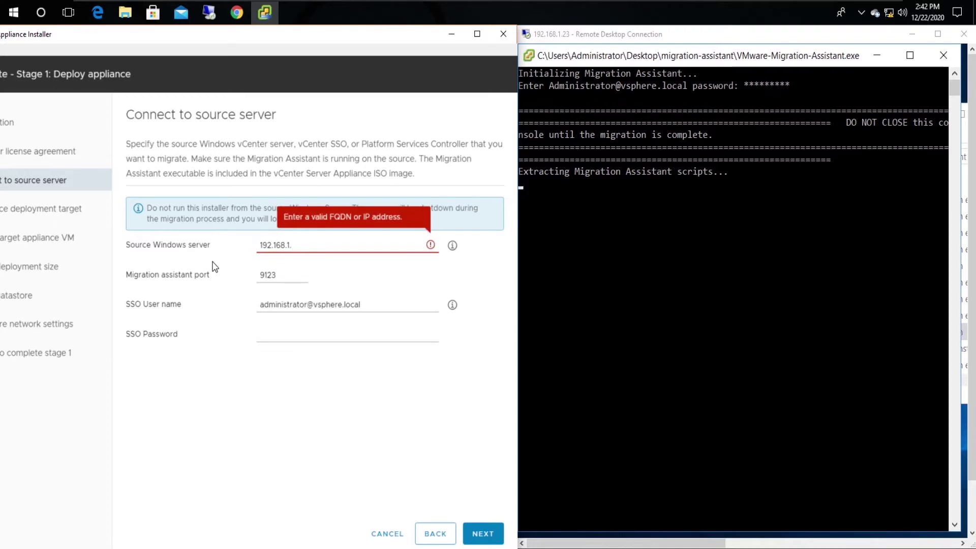
type(".23")
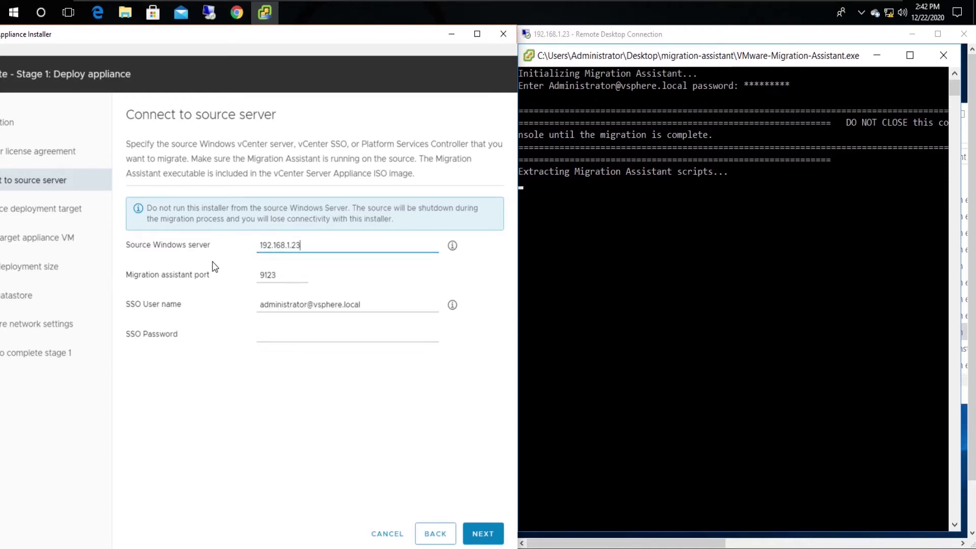
left_click(310, 333)
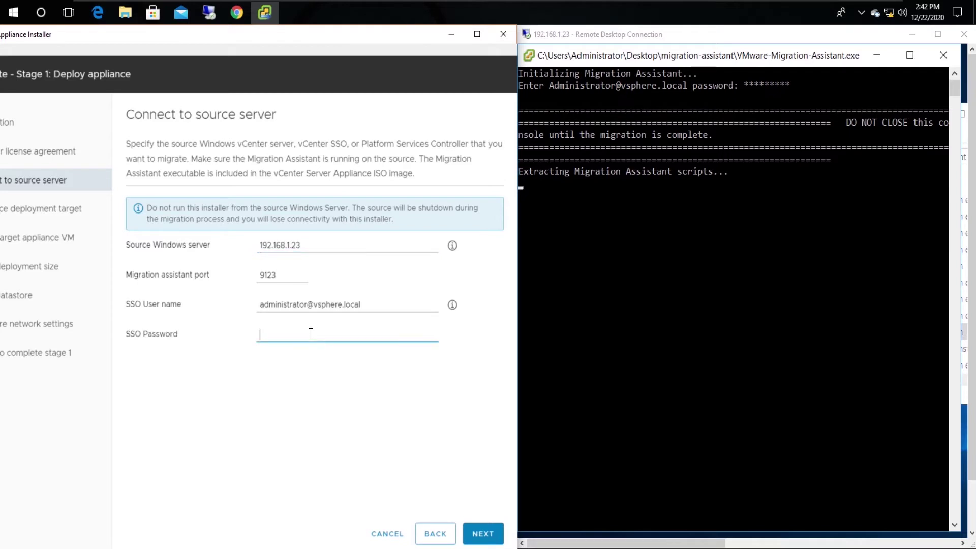
type("•••••••••")
left_click(481, 532)
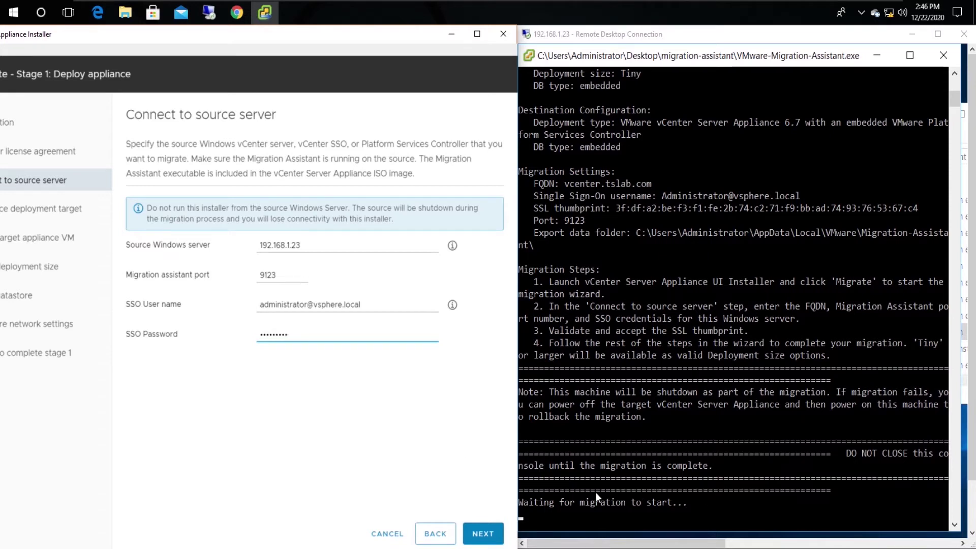
left_click(483, 535)
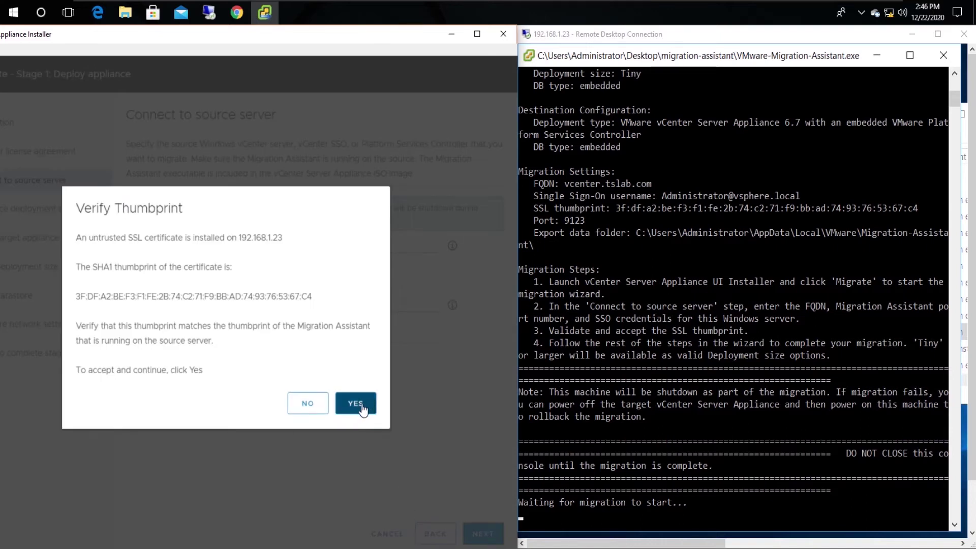
left_click(358, 406)
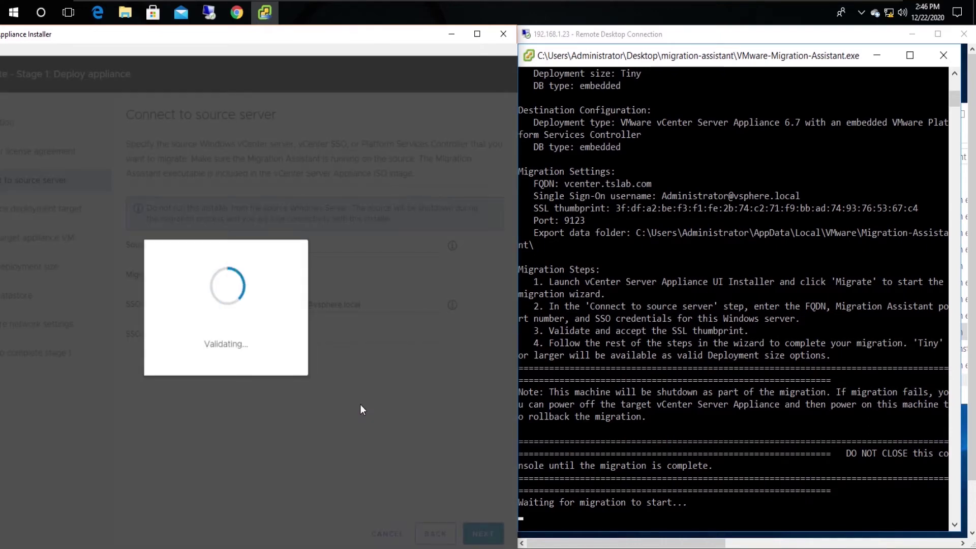
left_click(540, 546)
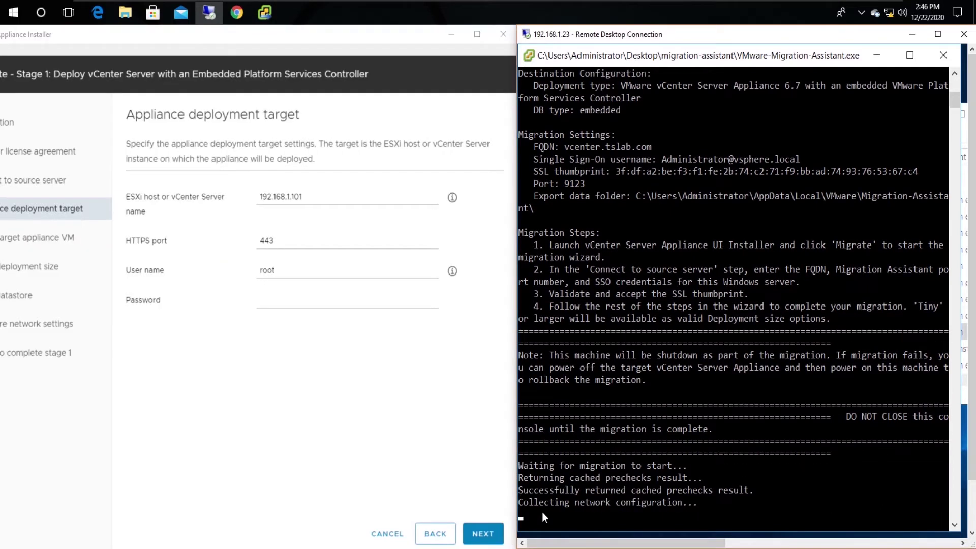
Target ESXi host 192.168.1.101 as root with its password and trust its certificate.
left_click(302, 197)
left_click_drag(302, 198, 255, 192)
type("192")
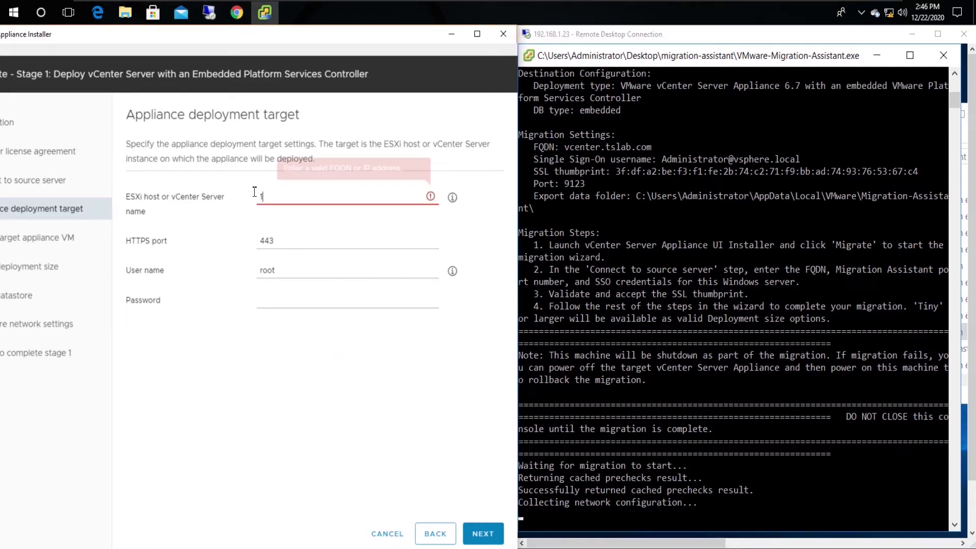
type(".1")
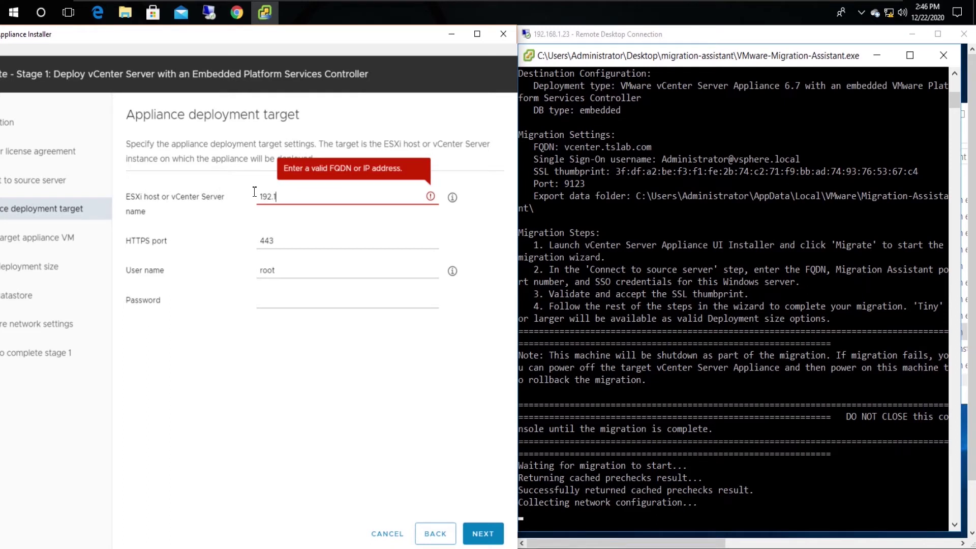
type("68.")
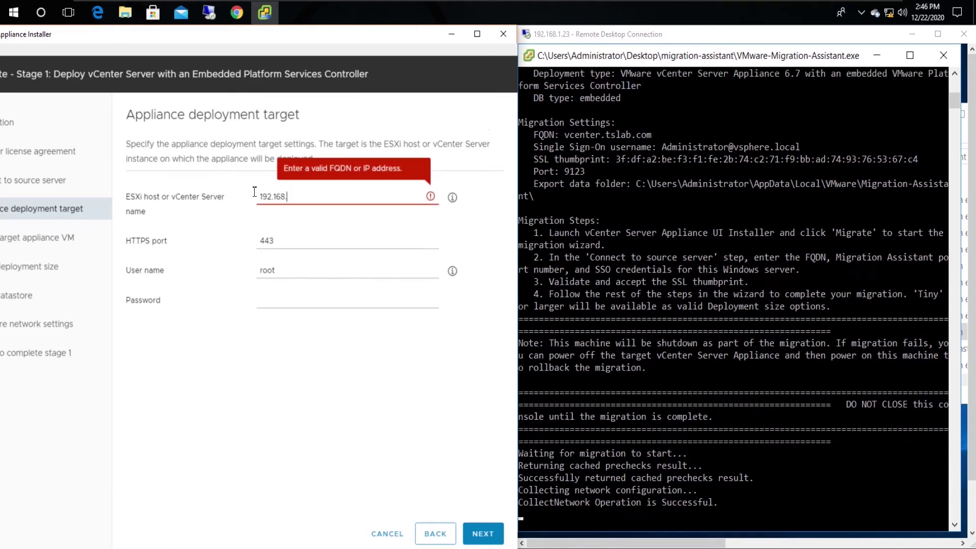
type("1.101")
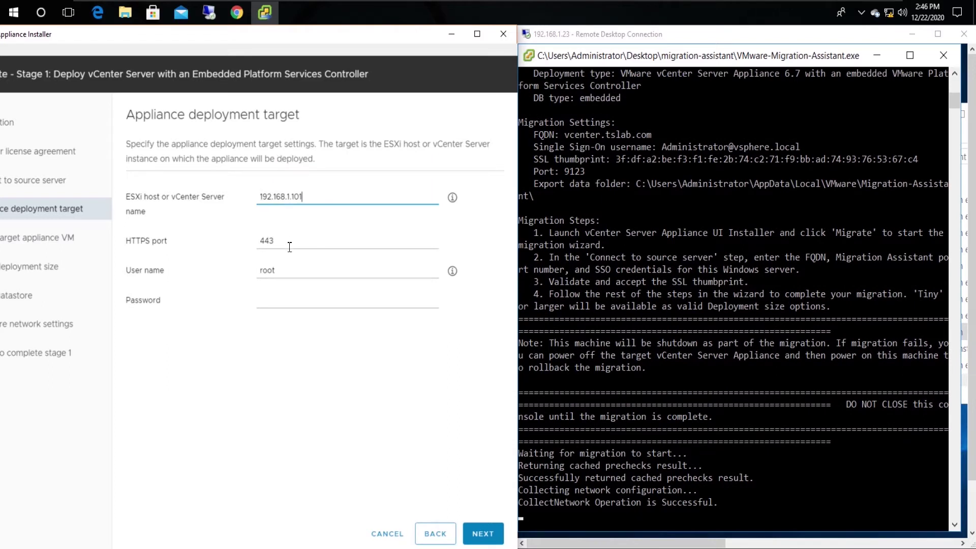
left_click(278, 305)
type("•••••")
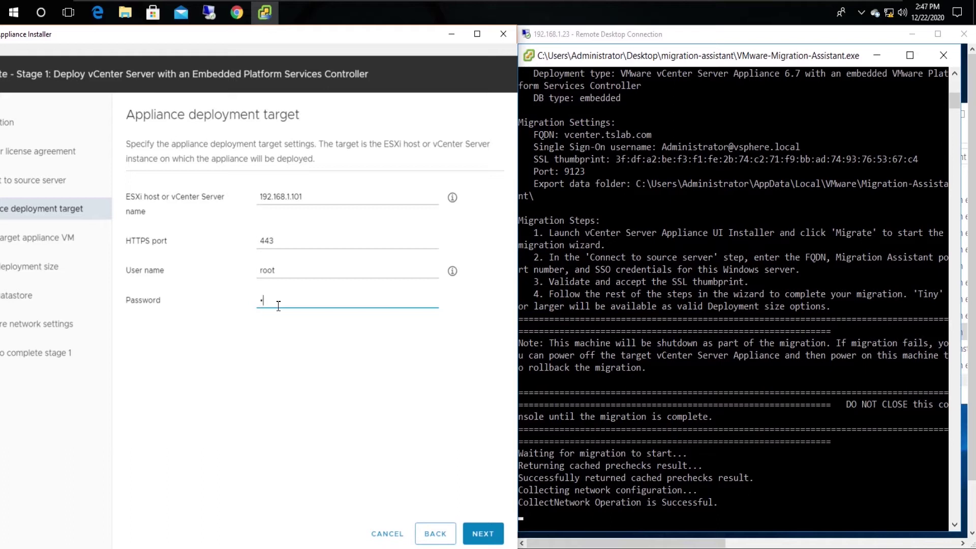
type("••••")
left_click(483, 534)
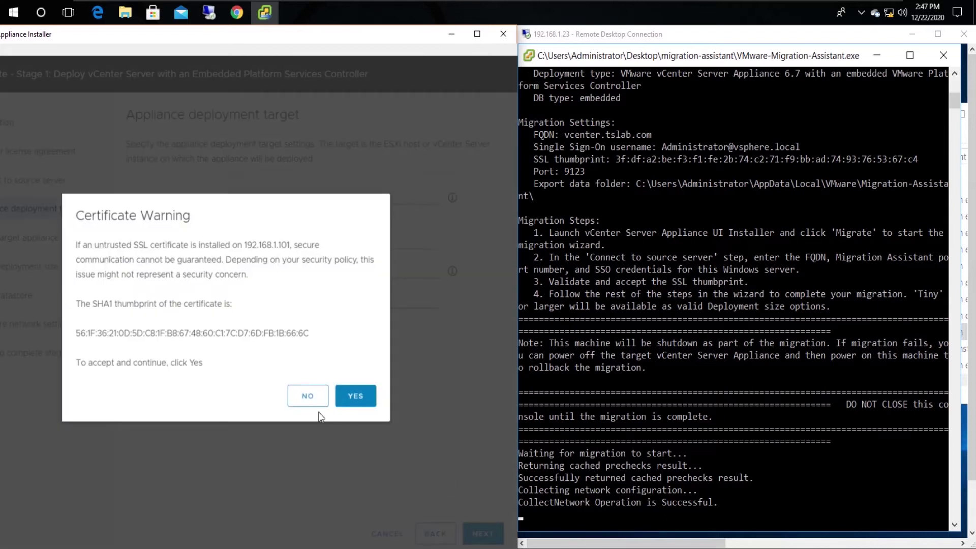
left_click(351, 403)
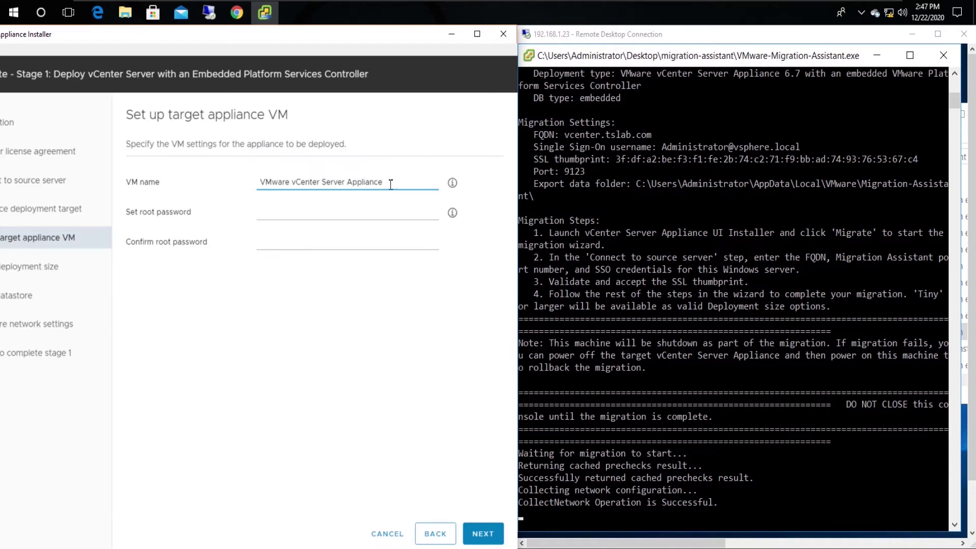
Set and confirm the appliance root password.
left_click_drag(386, 182, 245, 185)
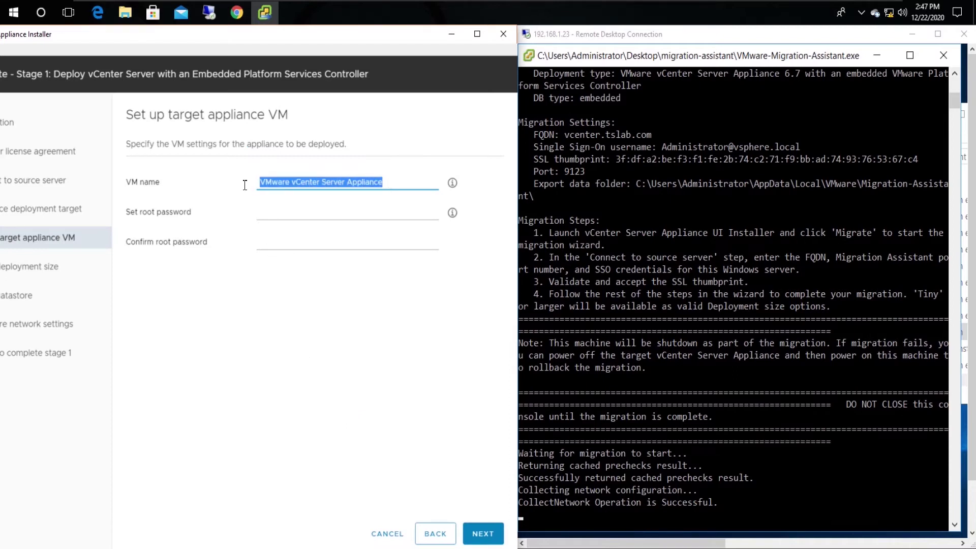
left_click(270, 209)
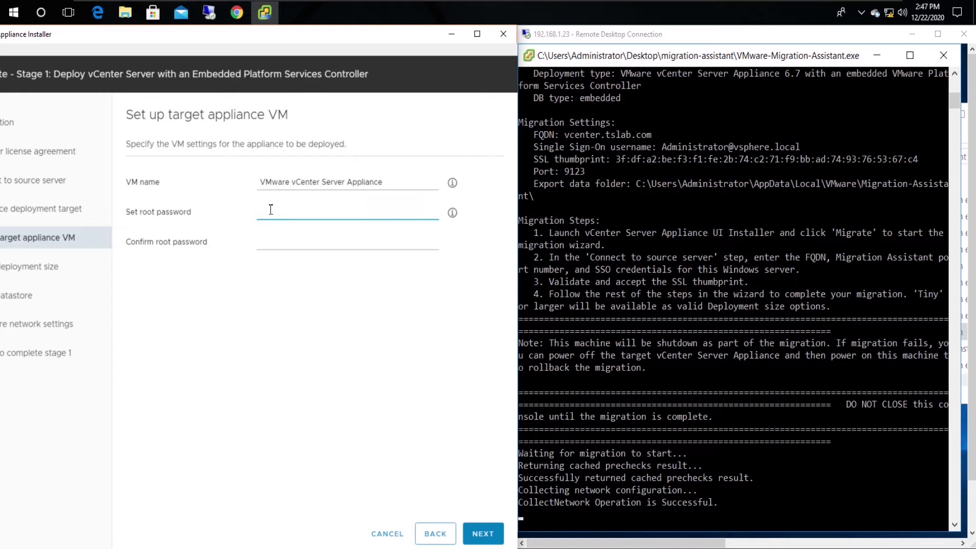
type("•••••")
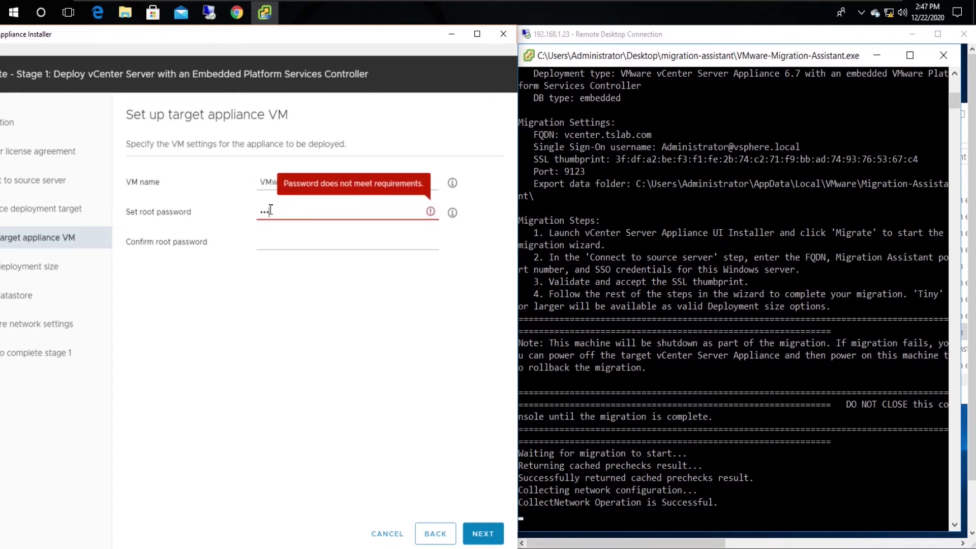
type("••••")
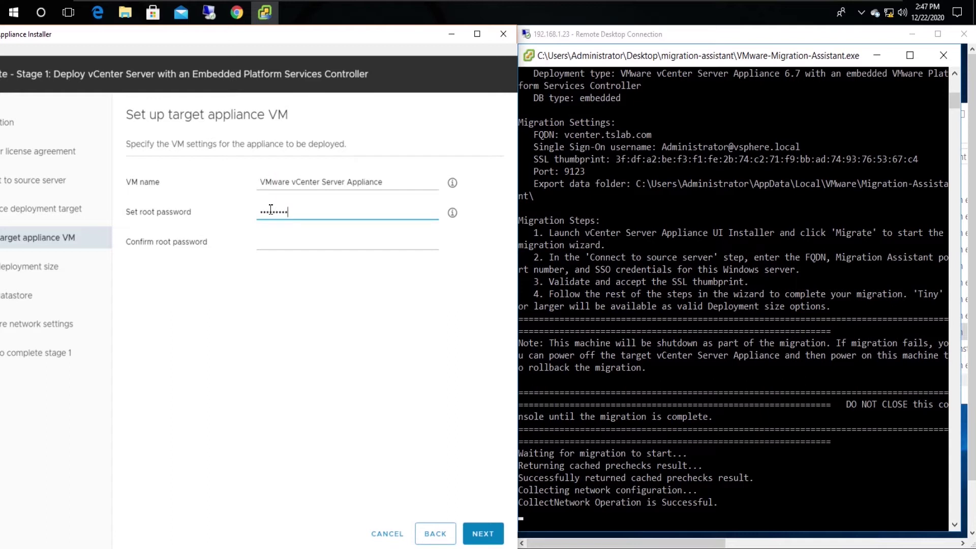
left_click(276, 241)
type("••")
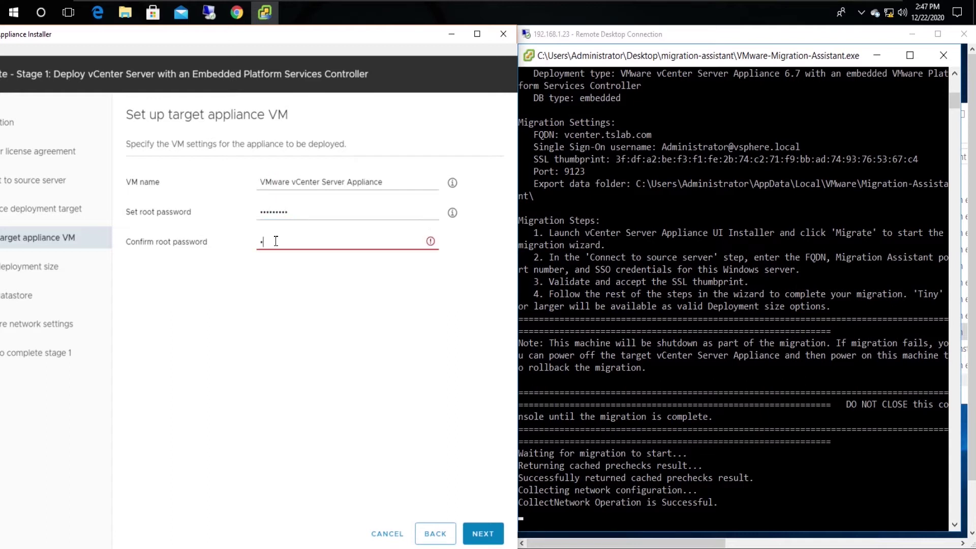
type("•••••••")
left_click(481, 535)
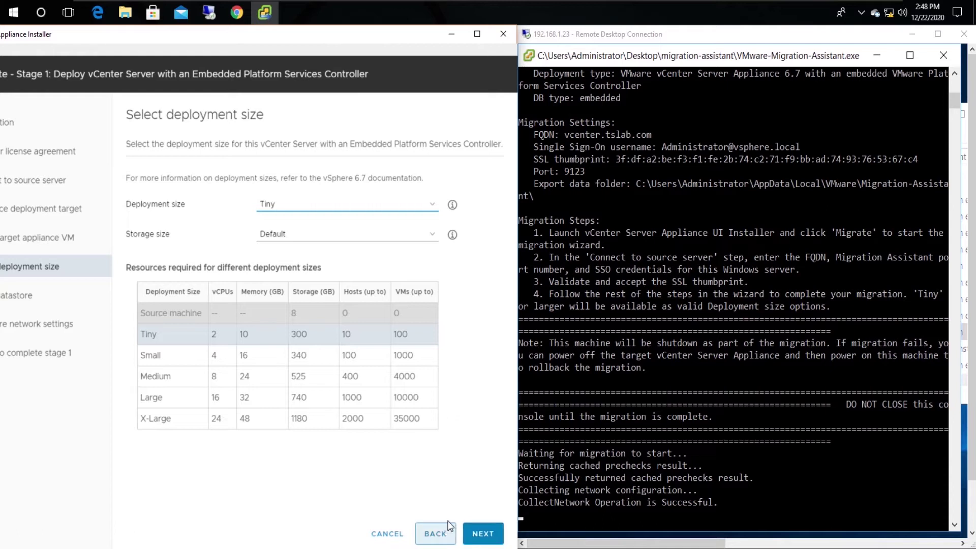
Keep the Tiny deployment size and place the appliance on datastore1 with thin disk mode.
left_click(478, 533)
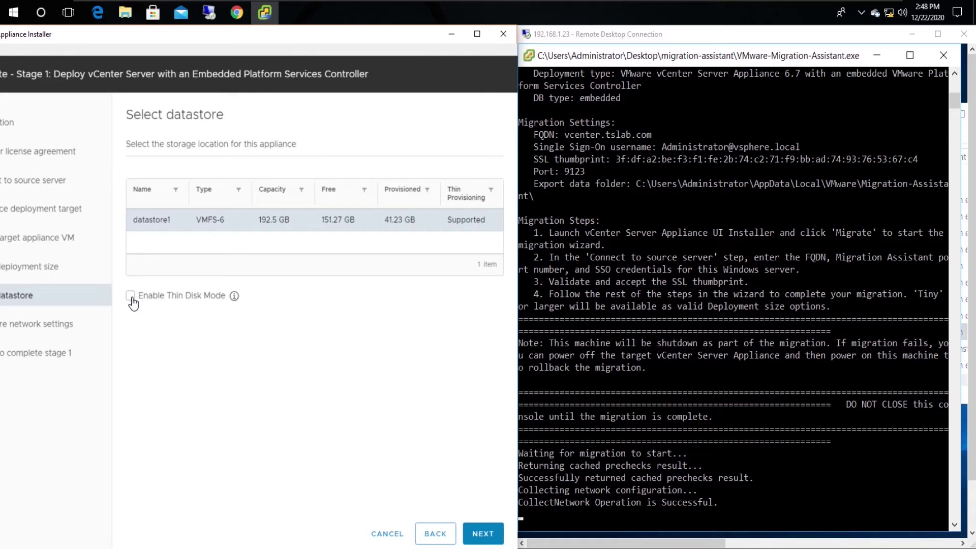
left_click(131, 297)
left_click(480, 532)
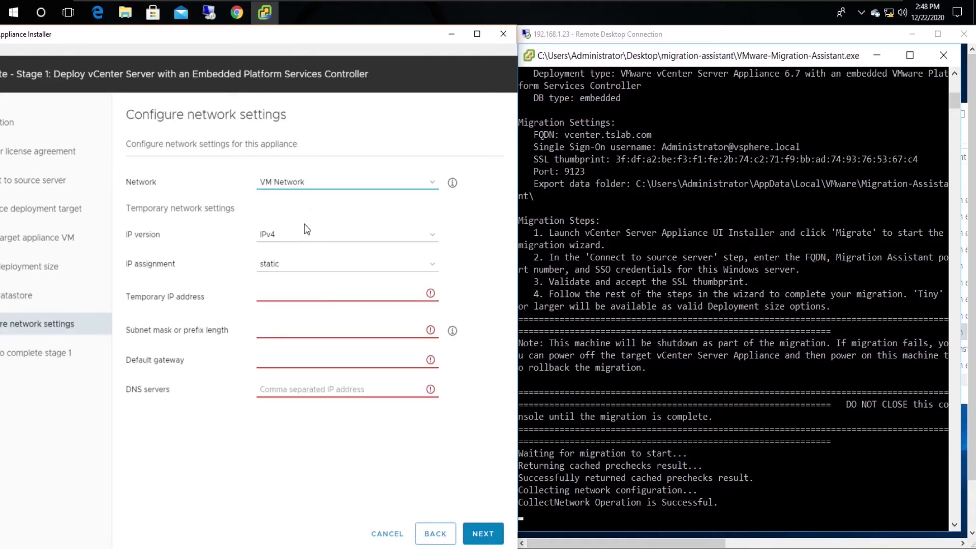
Enter temporary IP 192.168.1.51, mask 255.255.255.0, gateway 192.168.1.1 and DNS 192.168.1.10.
left_click(284, 295)
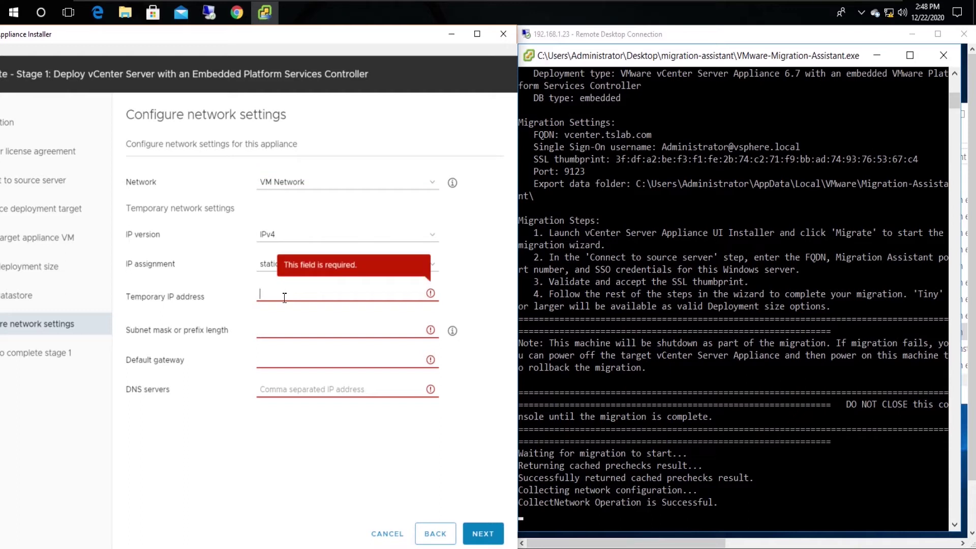
type("192")
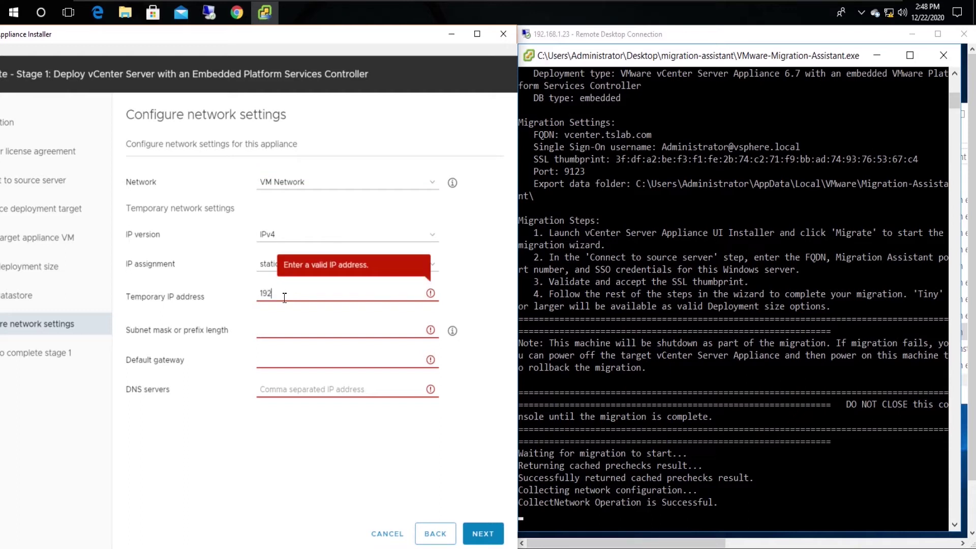
type(".168.1.51")
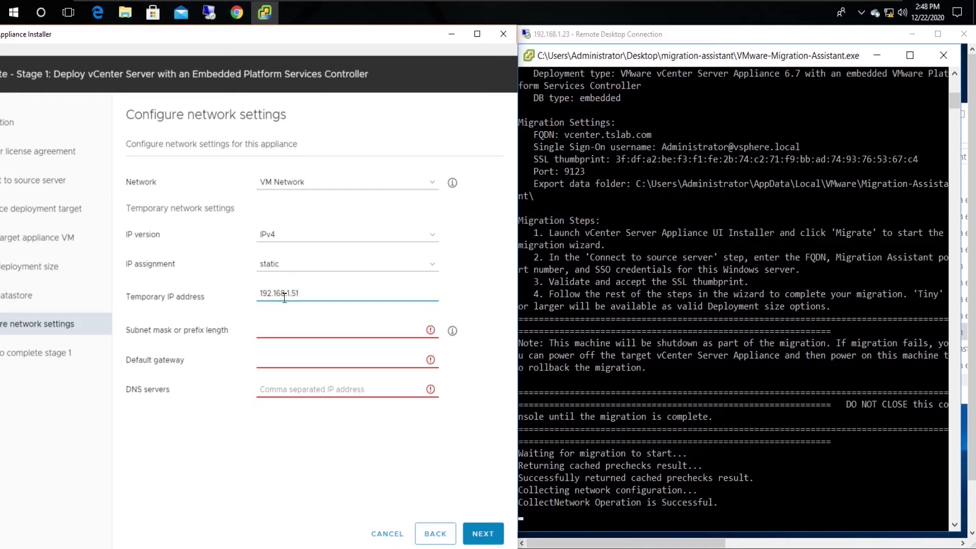
left_click(293, 328)
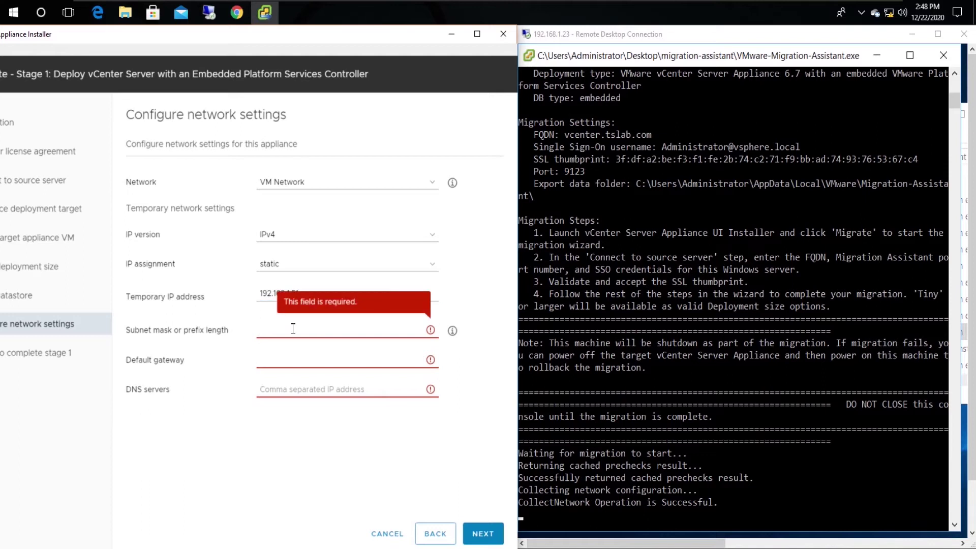
type("255.255")
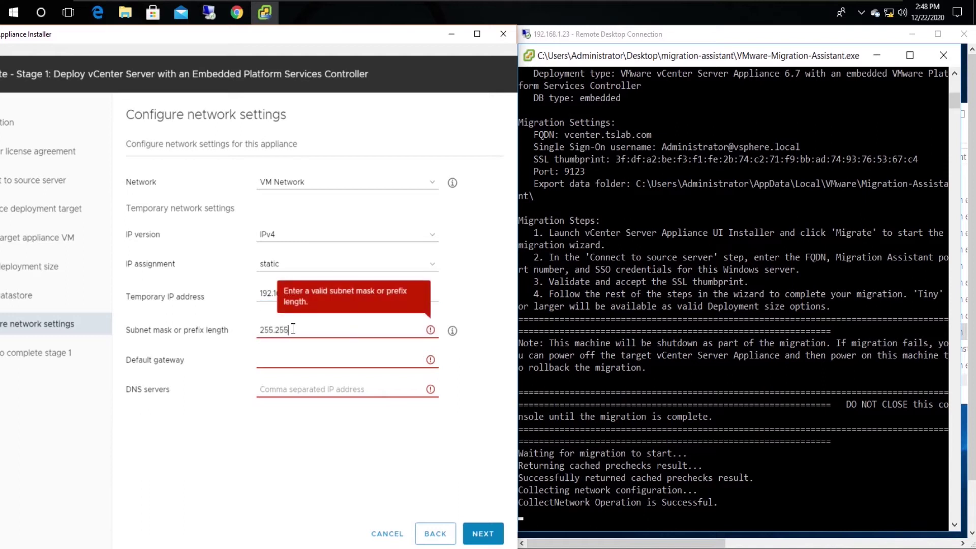
type(".255.0")
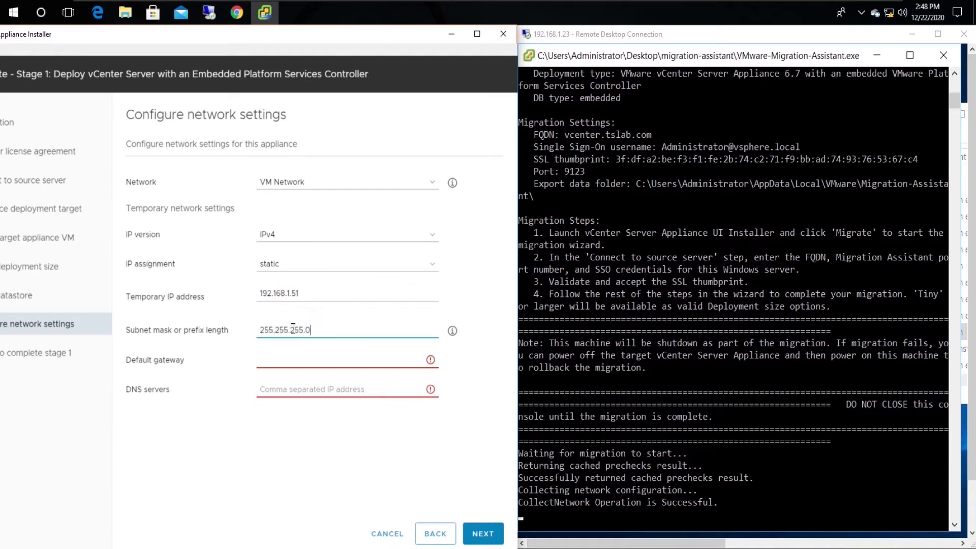
left_click(295, 359)
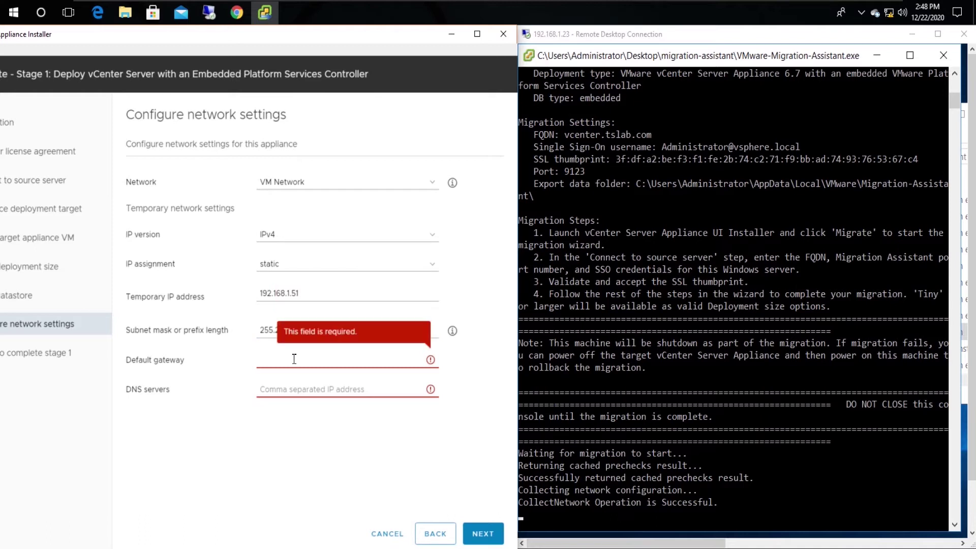
type("192.168")
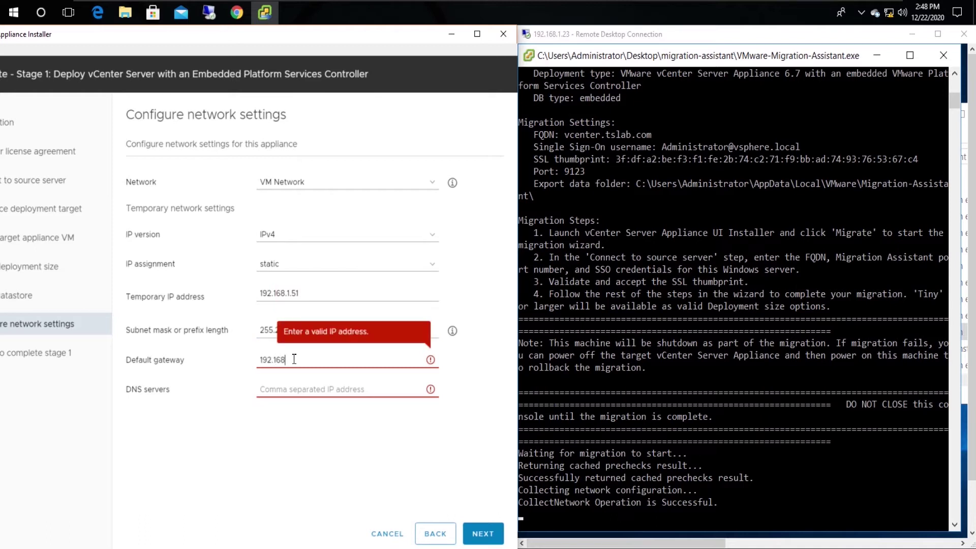
type(".1.1")
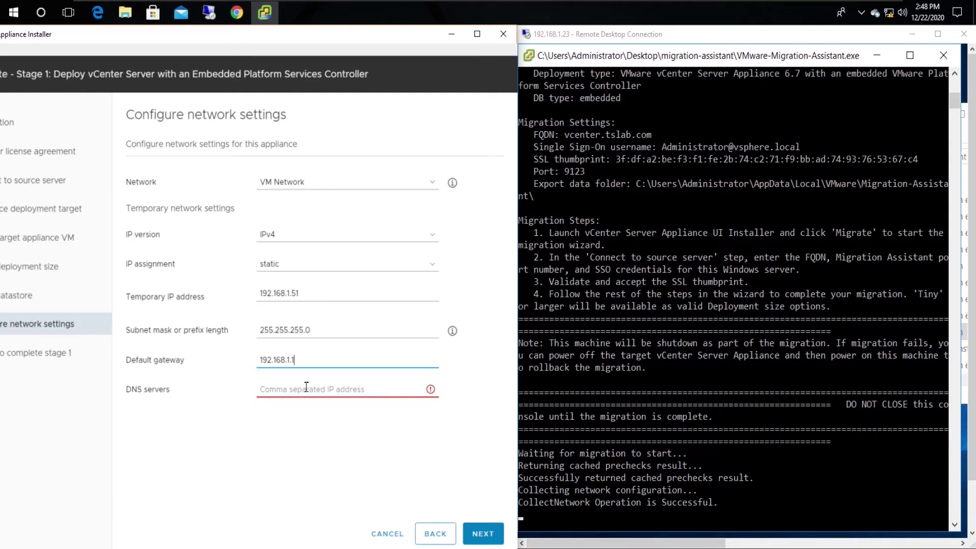
left_click(306, 388)
type("19")
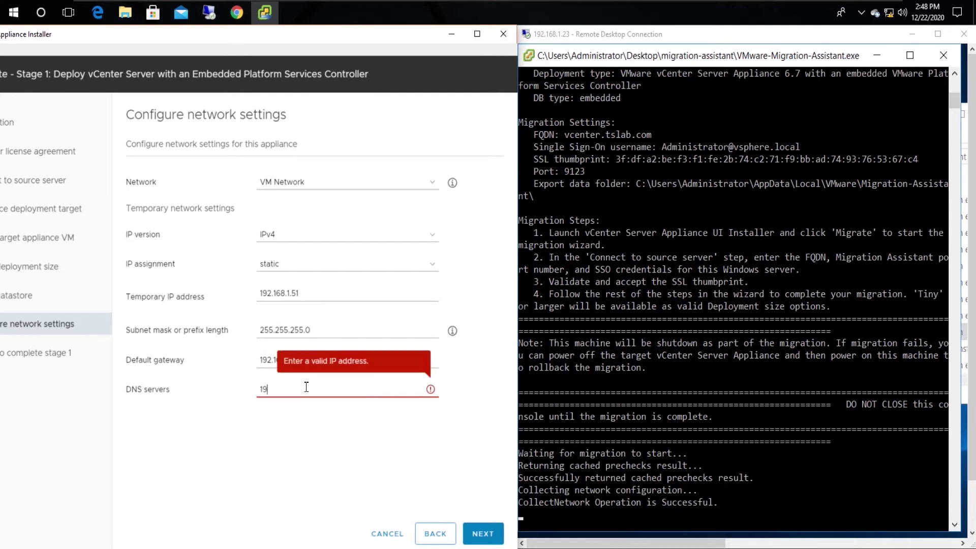
type("2.168.1.10")
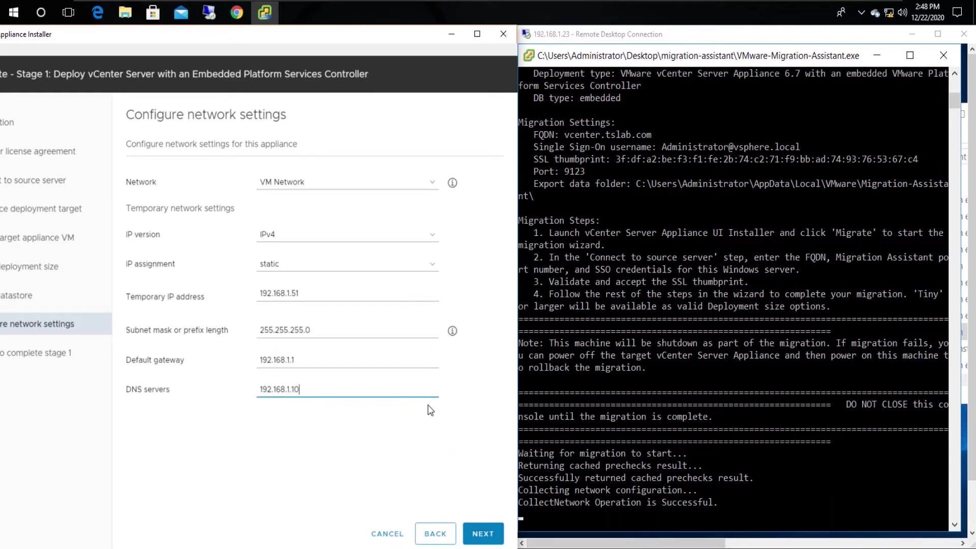
Review the Ready to complete stage 1 summary, then finish to begin deploying the appliance.
left_click(475, 535)
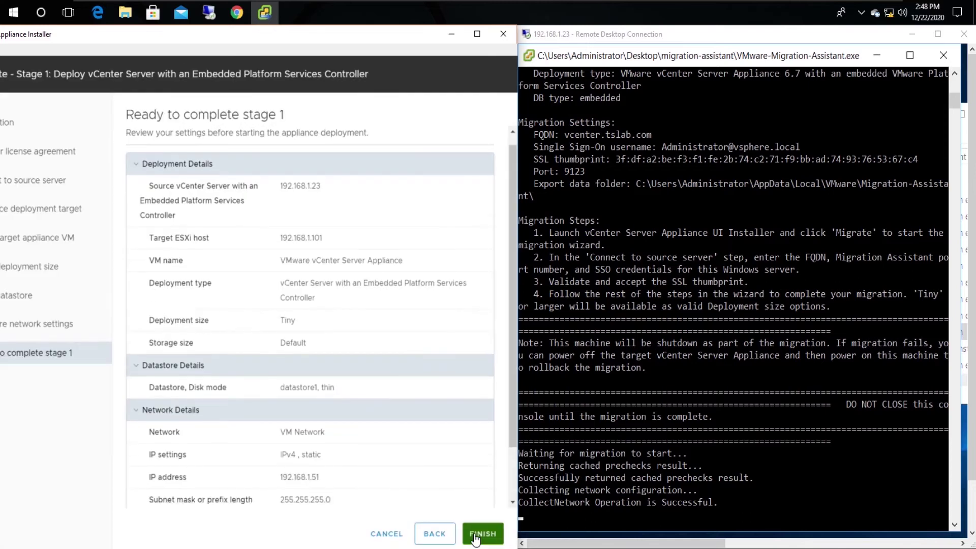
scroll(457, 407, "down", 2)
scroll(456, 410, "up", 2)
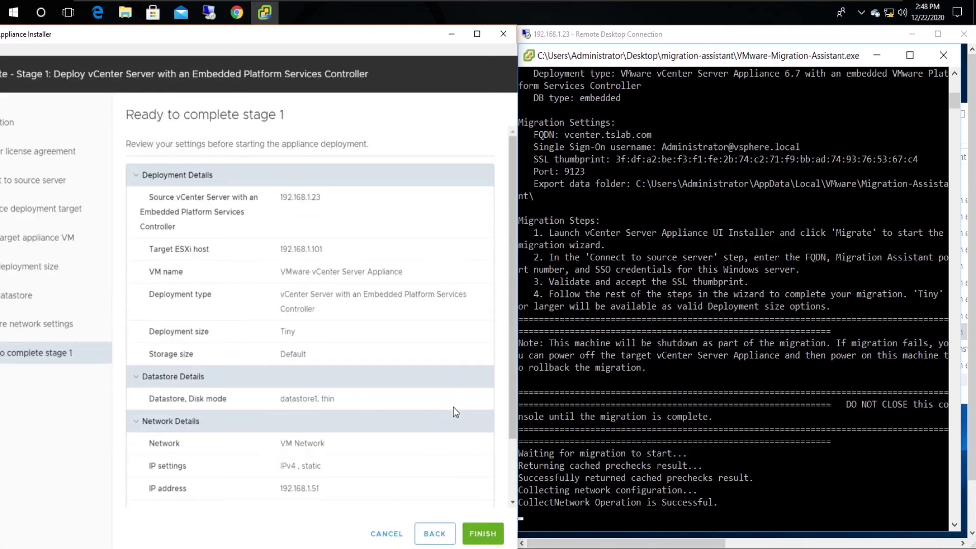
left_click(482, 534)
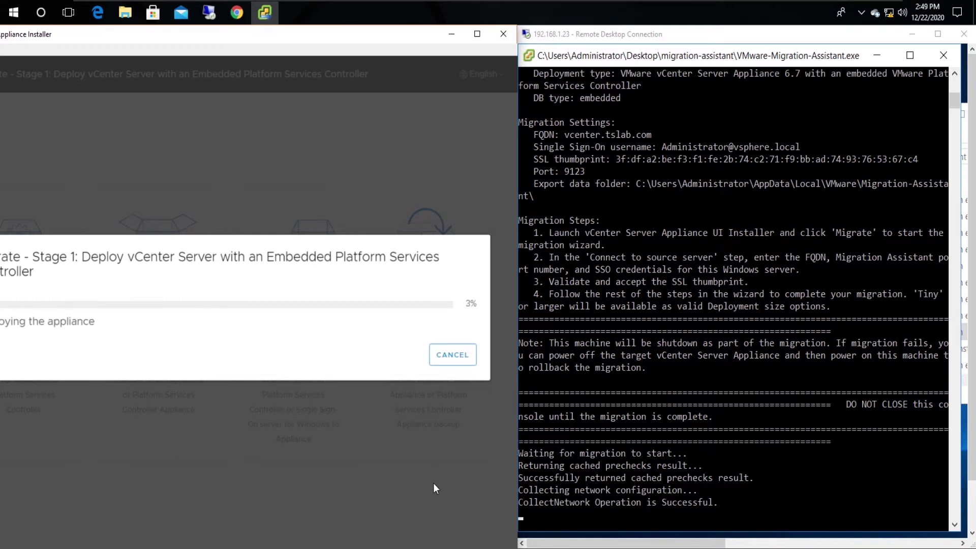
left_click_drag(519, 452, 522, 452)
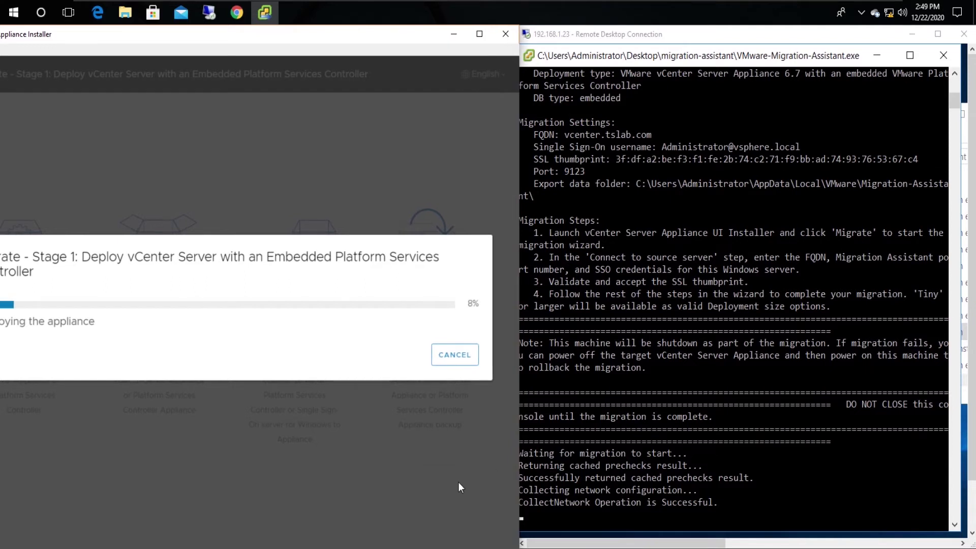
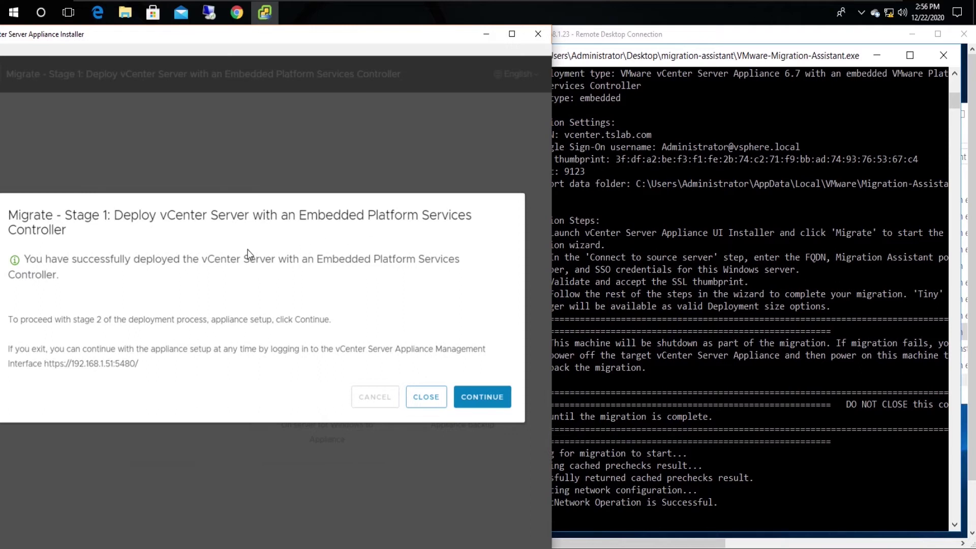
Continue from the Stage 1 completion dialog into the Stage 2 migration wizard.
left_click(487, 398)
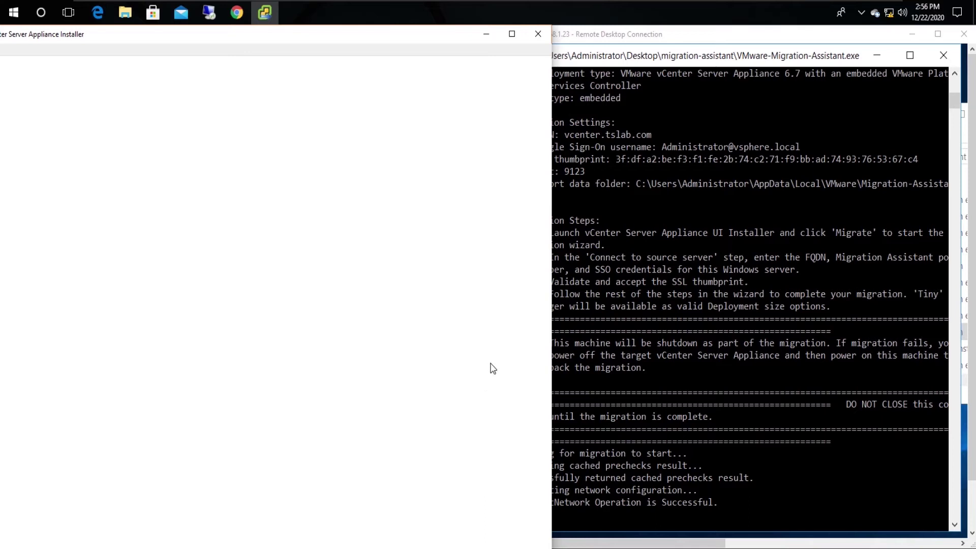
left_click_drag(411, 39, 398, 36)
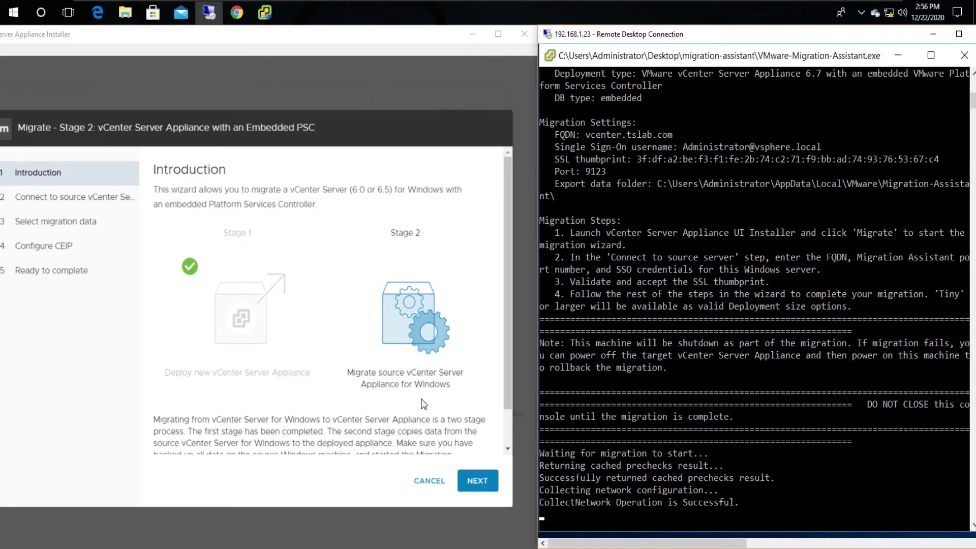
left_click(479, 490)
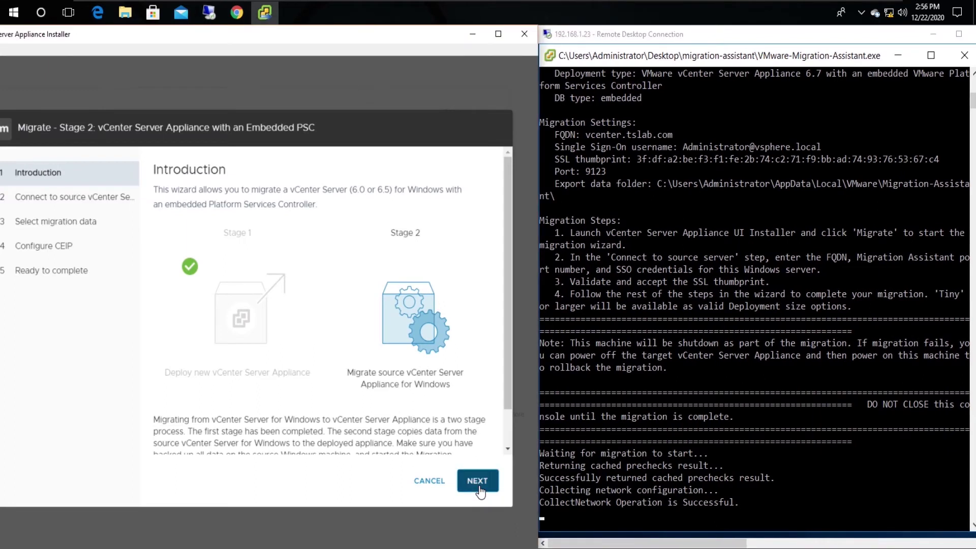
Advance the Stage 2 wizard past the Introduction to the source vCenter Server connection.
left_click(479, 490)
left_click(479, 490)
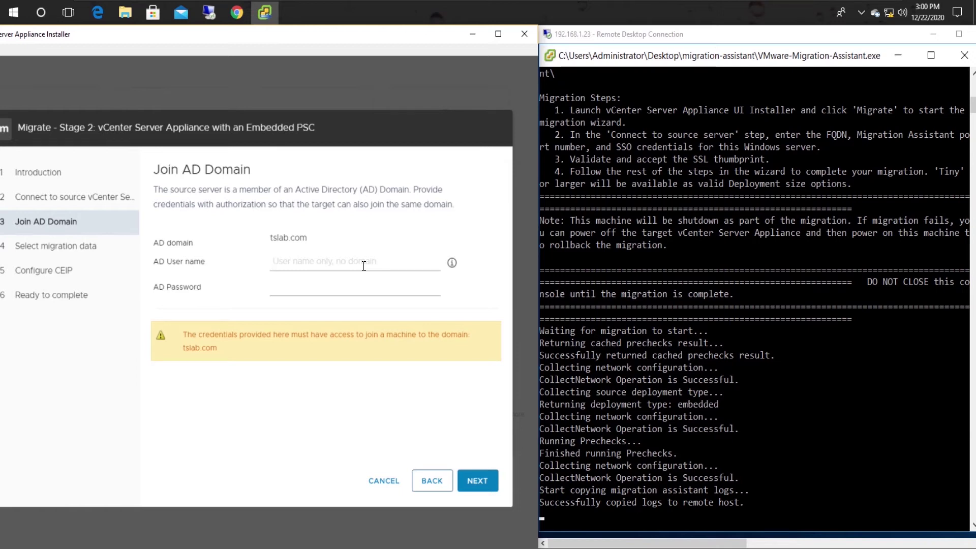
Enter AD user name 'Administrator' and its password, then submit them for validation.
type("Administrator")
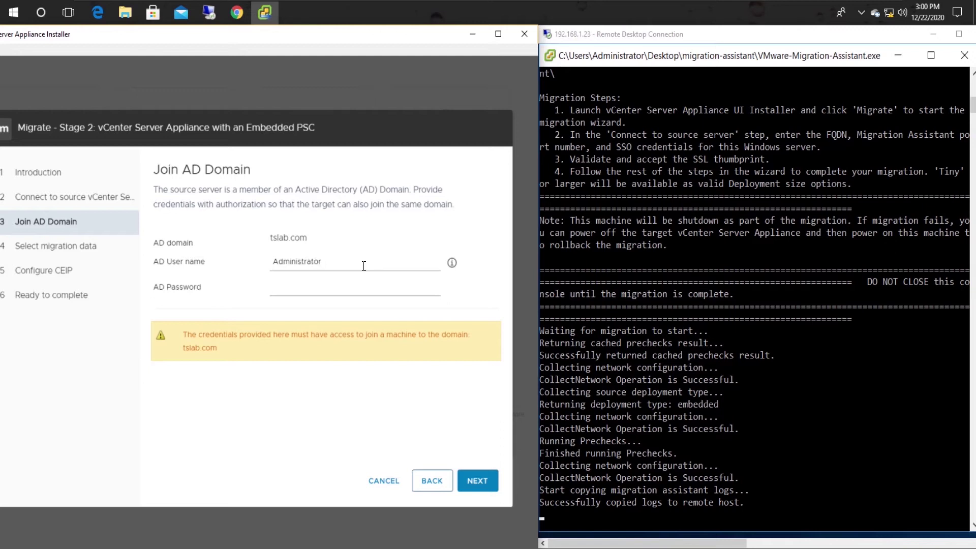
left_click(345, 291)
type("•••••••••")
left_click(478, 485)
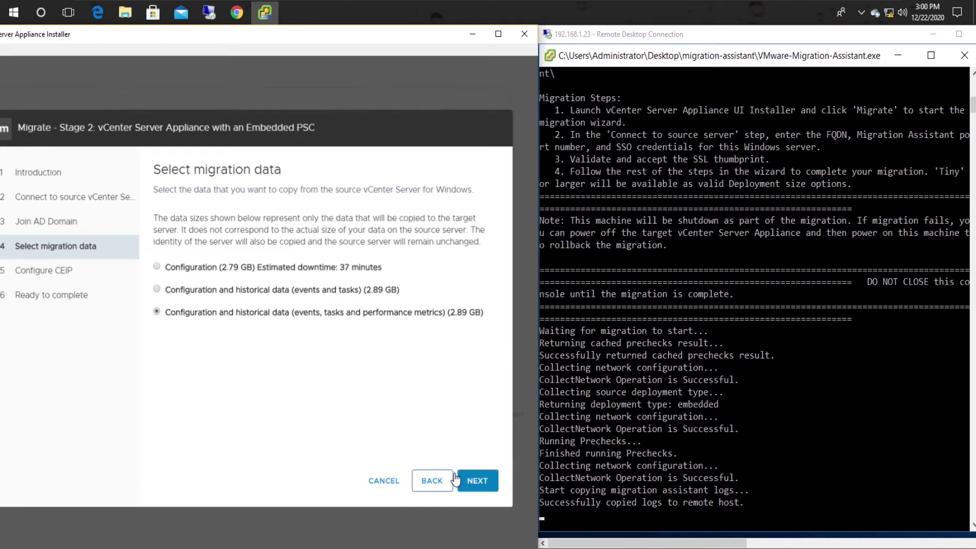
Accept the selected migration data and opt out of the Customer Experience Improvement Program.
left_click(475, 482)
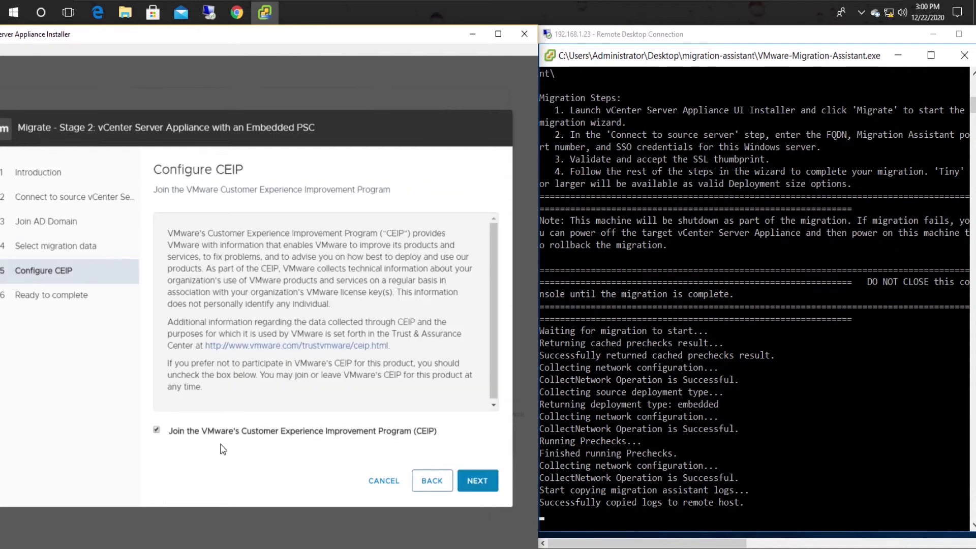
left_click(158, 431)
left_click(471, 492)
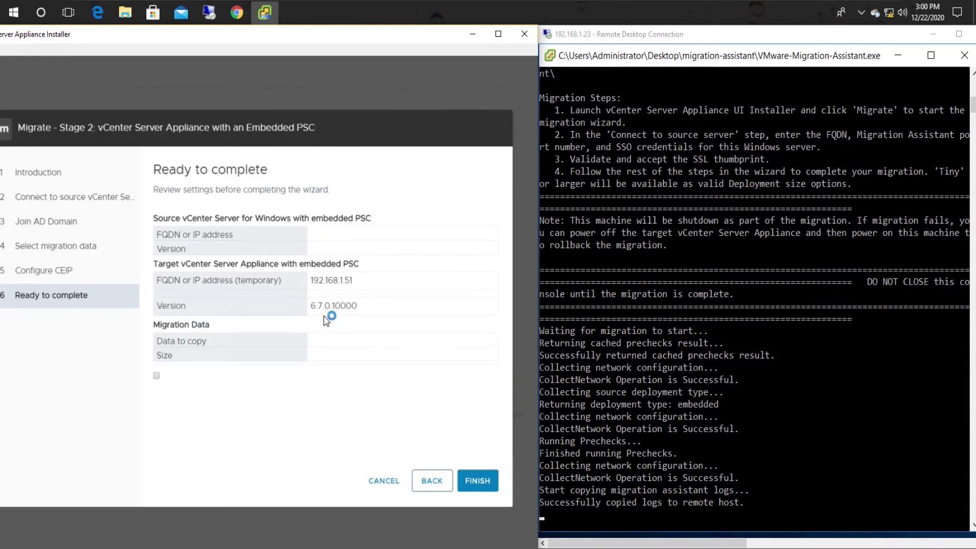
On the review page, acknowledge the source server is backed up and finish.
scroll(436, 418, "down", 1)
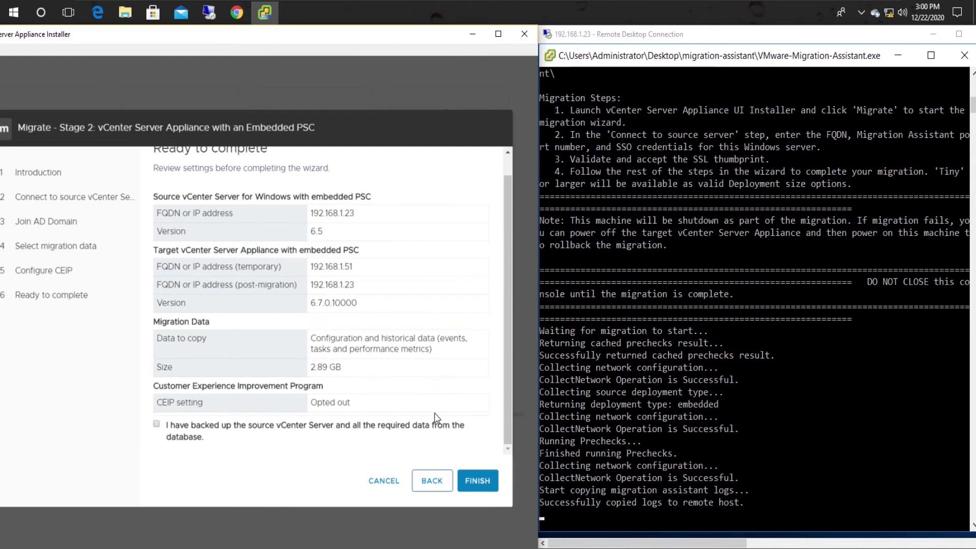
scroll(435, 417, "up", 1)
left_click(484, 482)
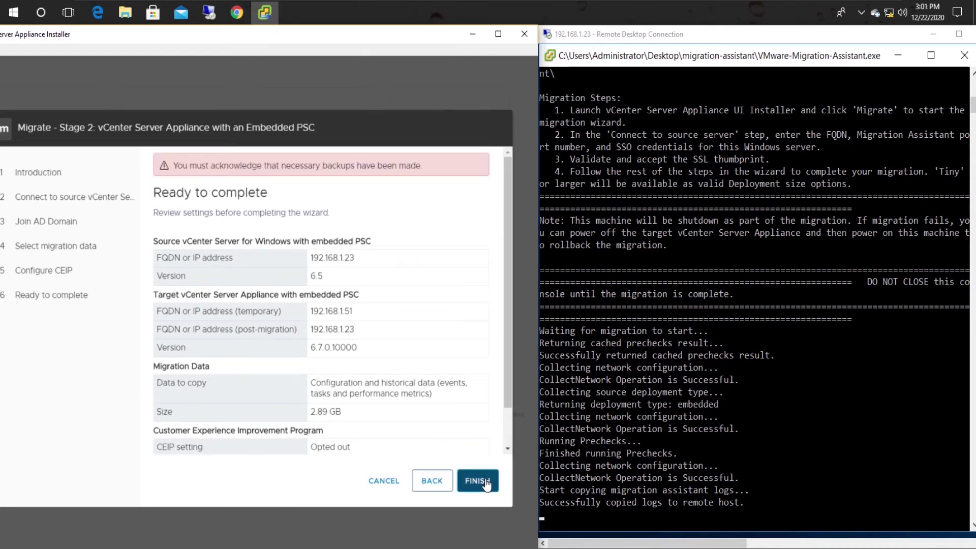
left_click(485, 483)
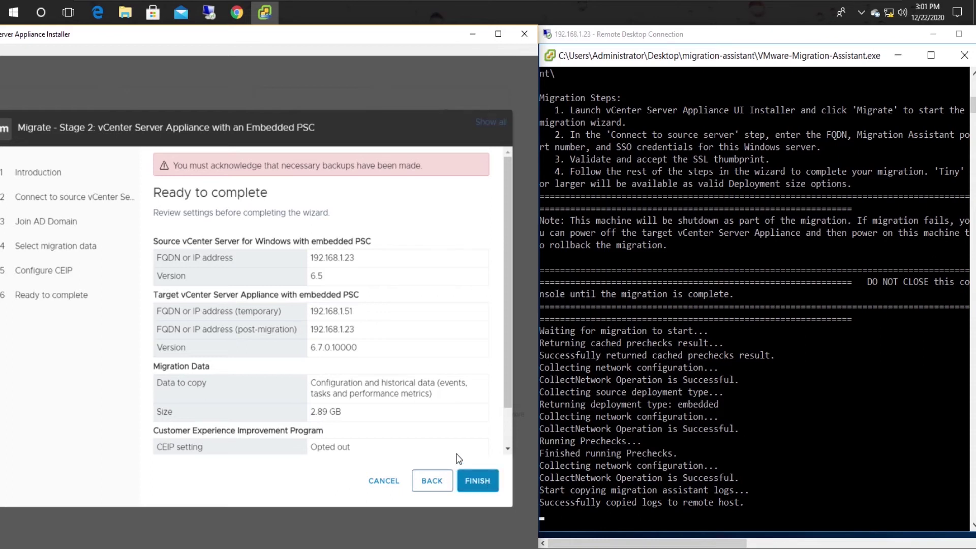
scroll(459, 459, "down", 2)
left_click(156, 425)
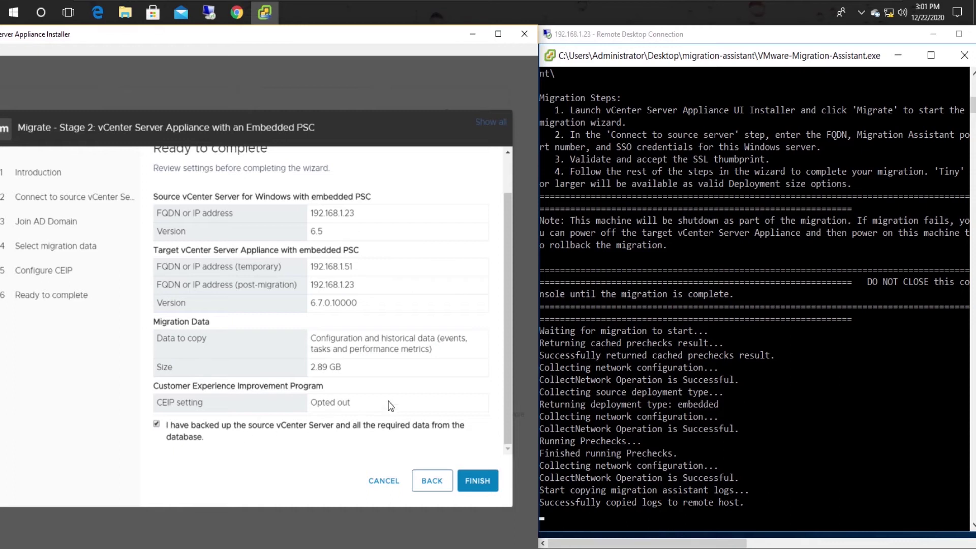
scroll(390, 405, "up", 2)
left_click(470, 483)
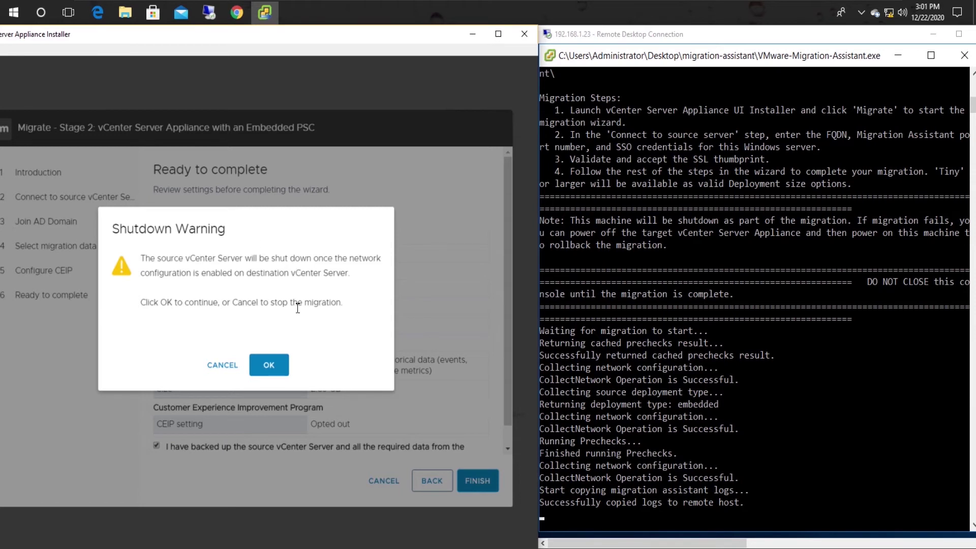
Confirm the Shutdown Warning so the Stage 2 data transfer begins.
left_click(268, 365)
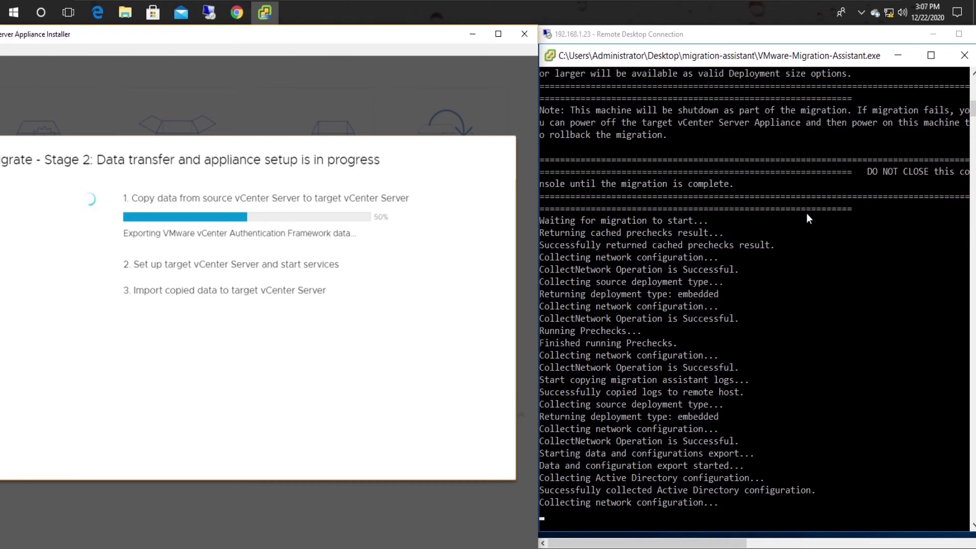
Bring the migration assistant console forward while Stage 2 copies and imports data.
left_click(880, 249)
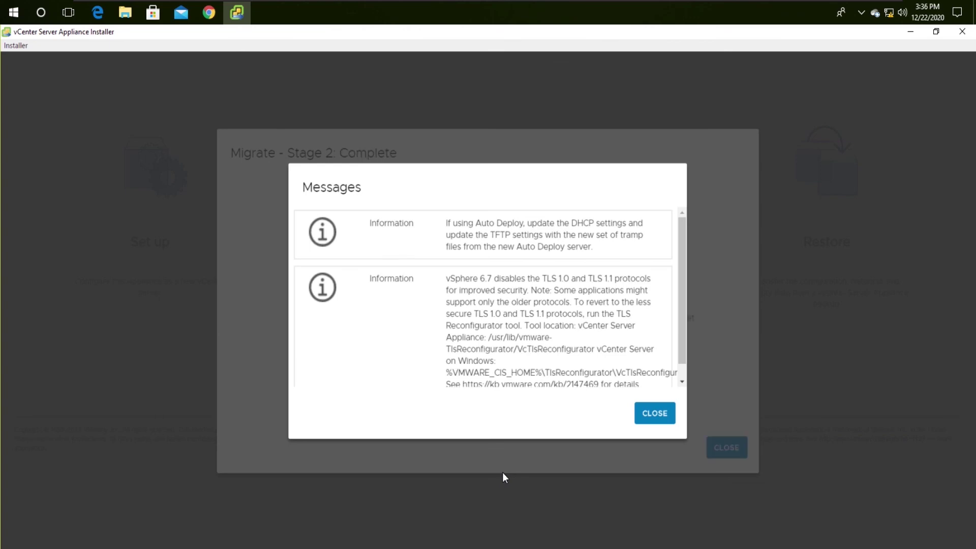
Dismiss the post-migration Messages dialog to show the completed Stage 2 summary.
left_click_drag(681, 339, 682, 294)
left_click(645, 414)
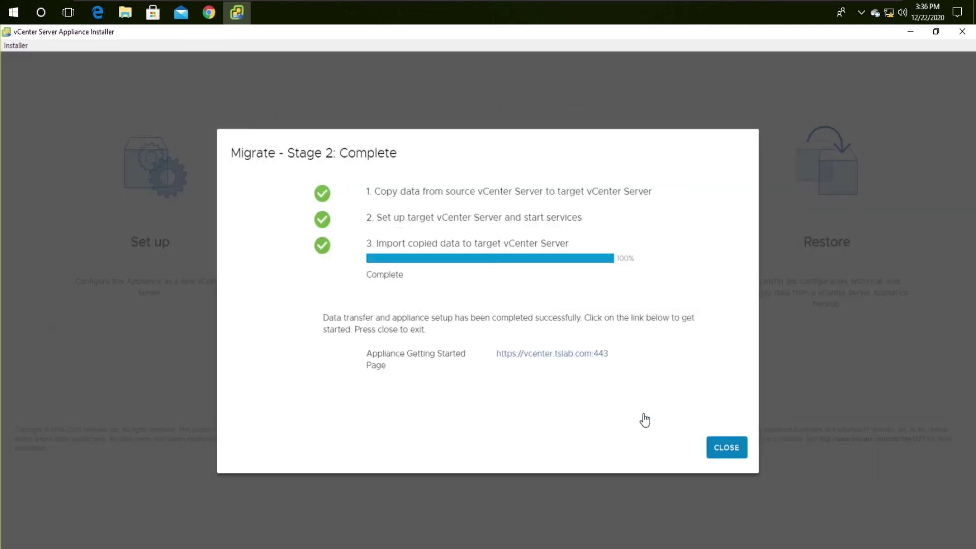
Close the finished installer and bring up the maximized ESXi host login page.
left_click(725, 449)
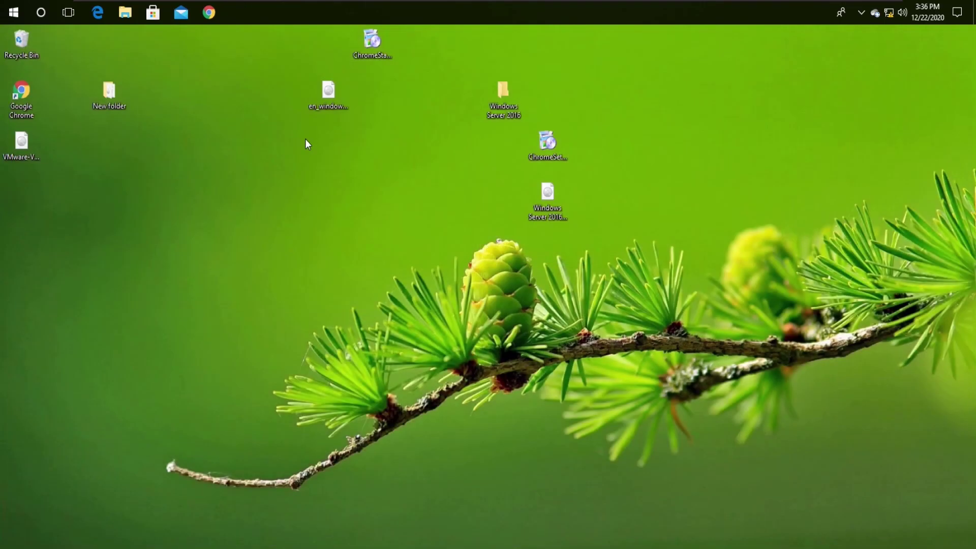
left_click(208, 14)
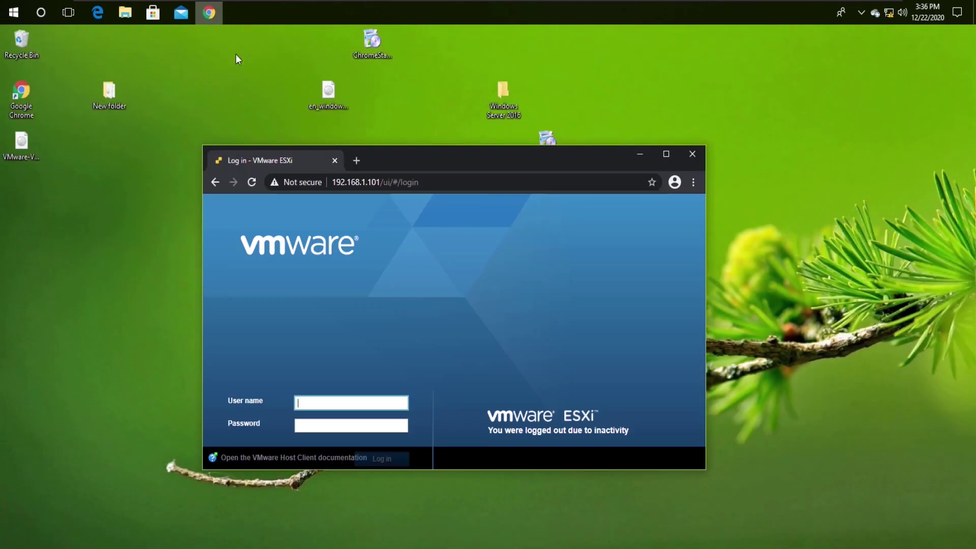
left_click(663, 155)
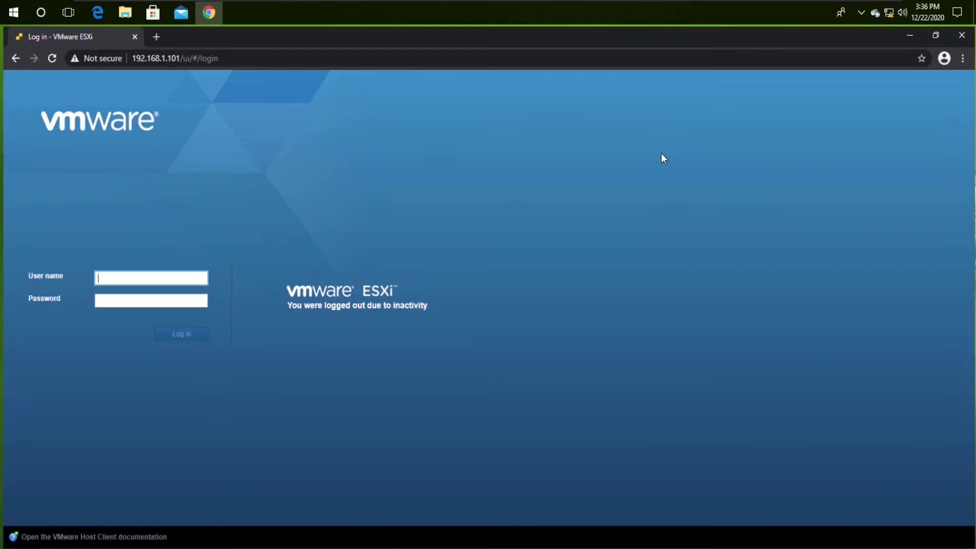
left_click(151, 35)
left_click(98, 36)
Log in to the ESXi host with the saved user and view the vCenter Server Appliance VM summary.
left_click(146, 277)
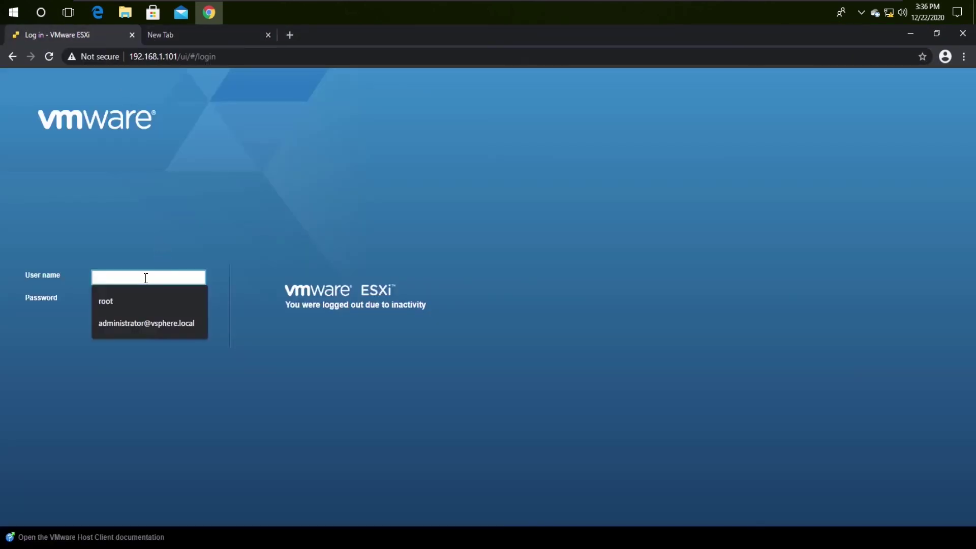
left_click(142, 301)
left_click(143, 300)
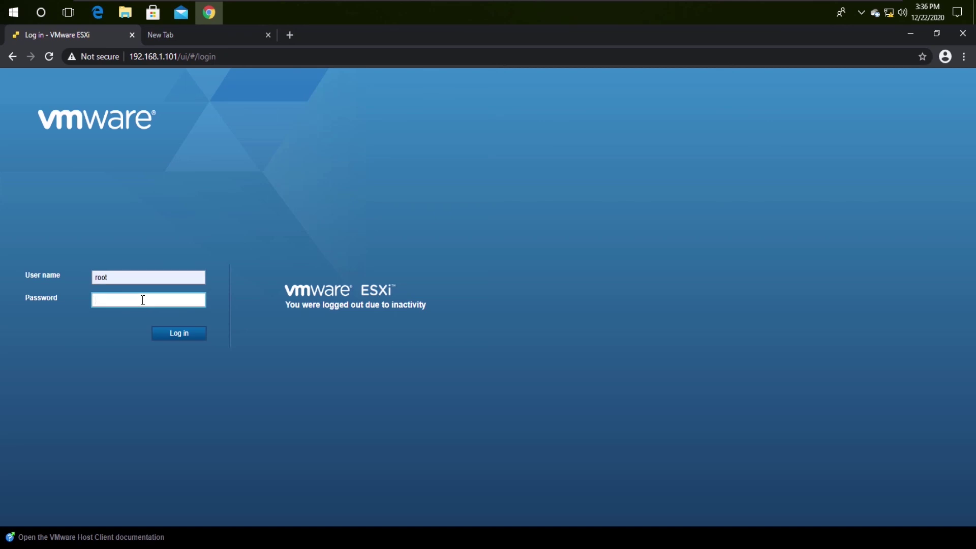
type("••••••••")
key("Return")
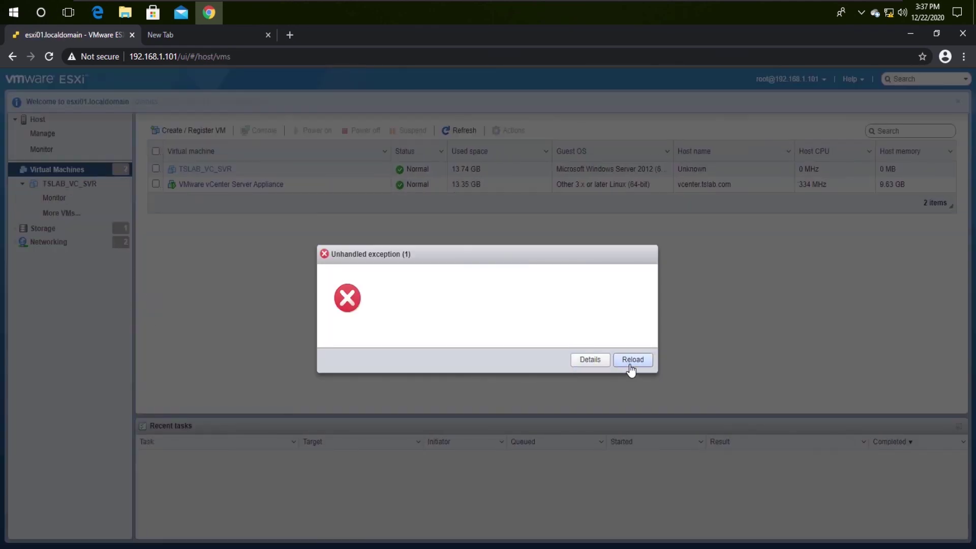
left_click(631, 361)
left_click(149, 279)
left_click(148, 300)
left_click(152, 300)
type("•••••••")
left_click(195, 335)
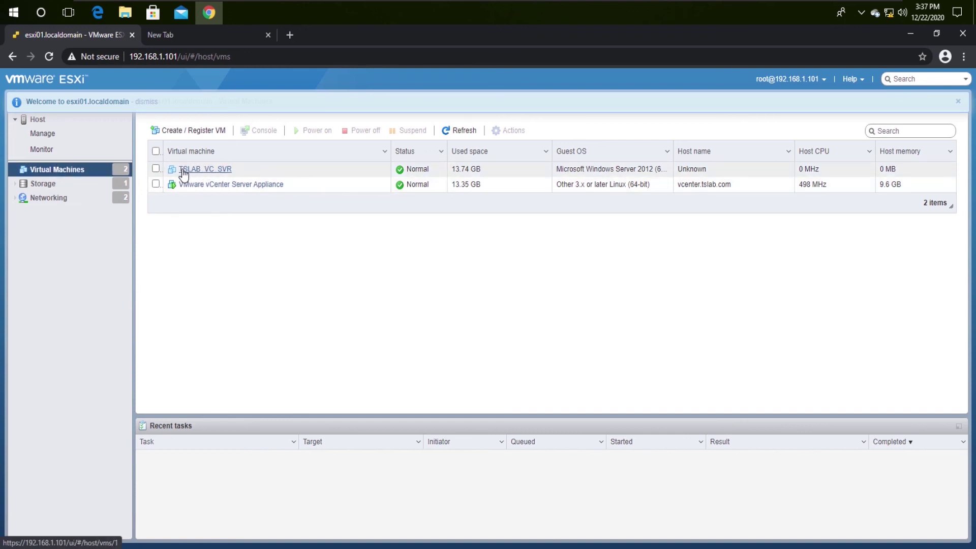
left_click(184, 186)
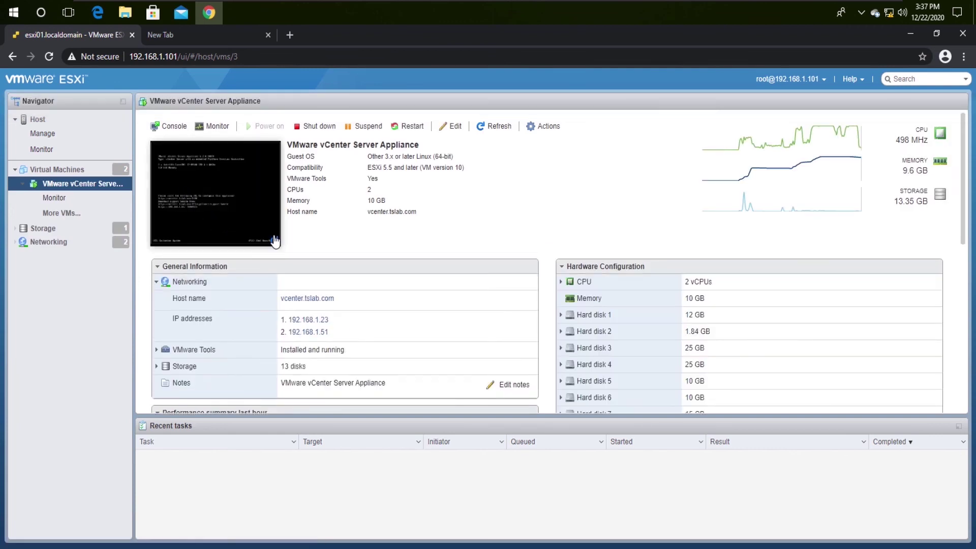
Load 192.168.1.23:5480 in a second browser tab.
left_click(214, 40)
left_click(207, 52)
type("192.168.1.23:5480")
key("Return")
left_click(105, 56)
left_click(101, 56)
type("https://")
key("Return")
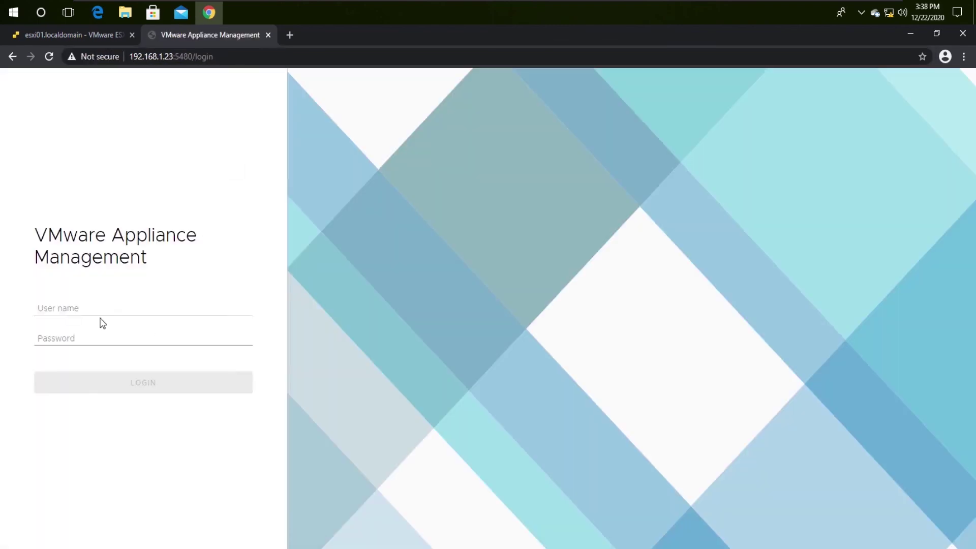
left_click(95, 308)
type("root")
left_click(100, 338)
type("•••••••••")
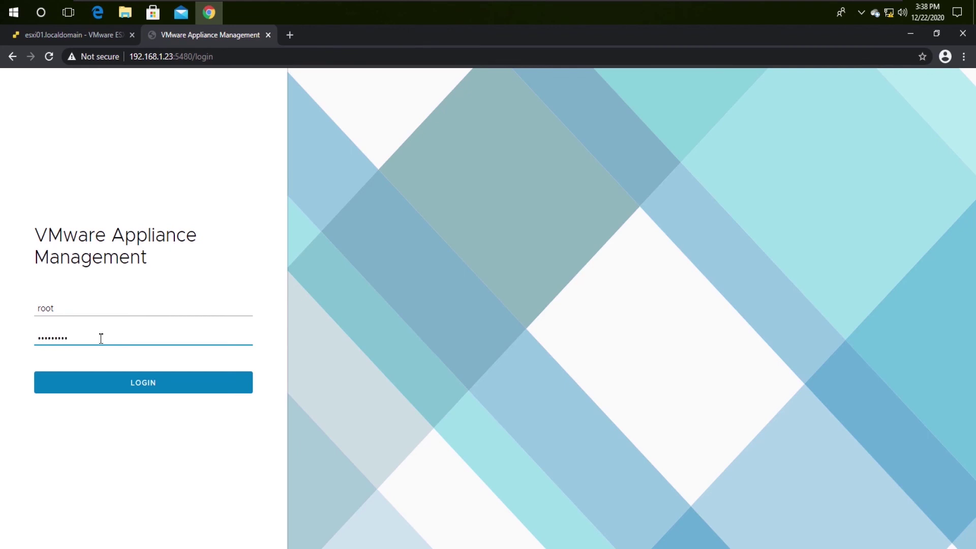
key("Return")
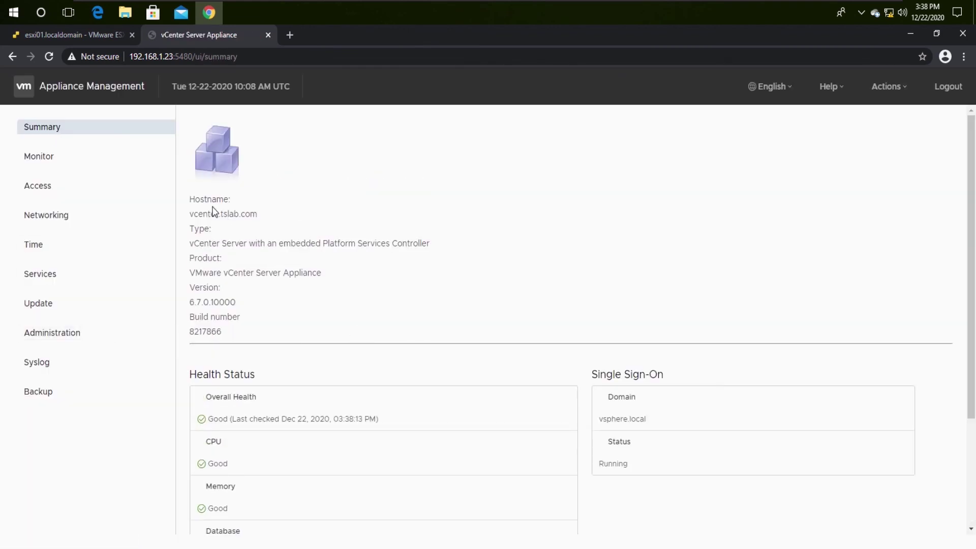
Scroll the Summary page to check version 6.7.0.10000 and all Good health statuses.
scroll(220, 267, "down", 3)
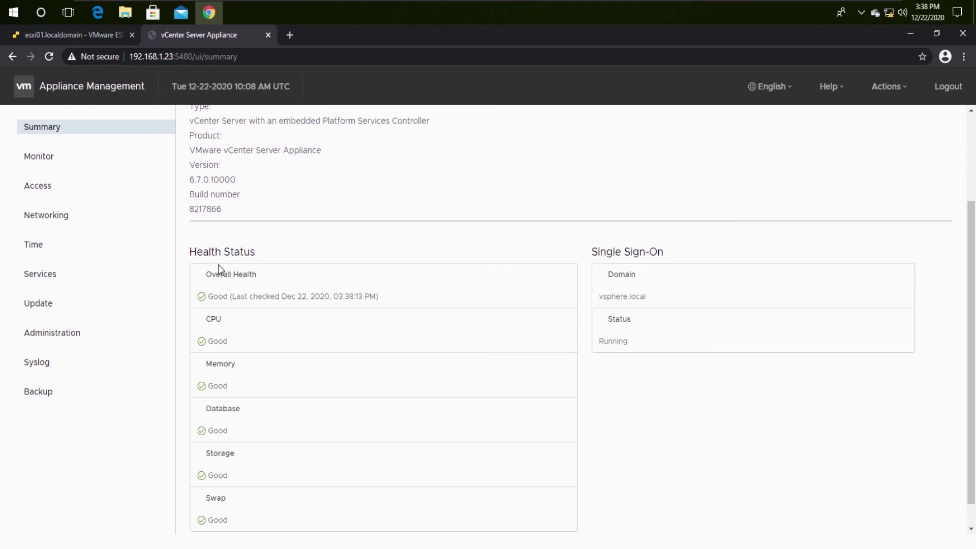
left_click_drag(196, 179, 226, 179)
left_click(222, 211)
scroll(249, 293, "down", 1)
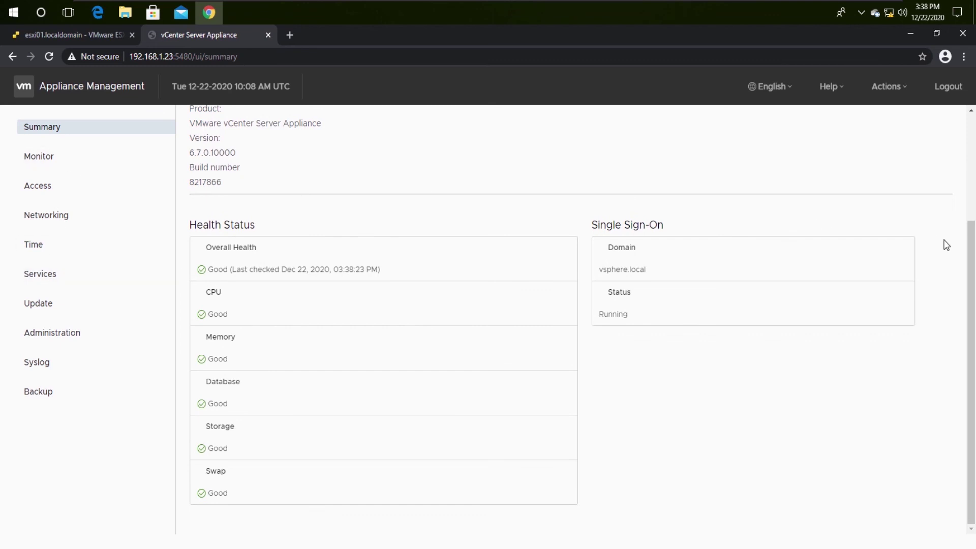
left_click_drag(971, 245, 974, 140)
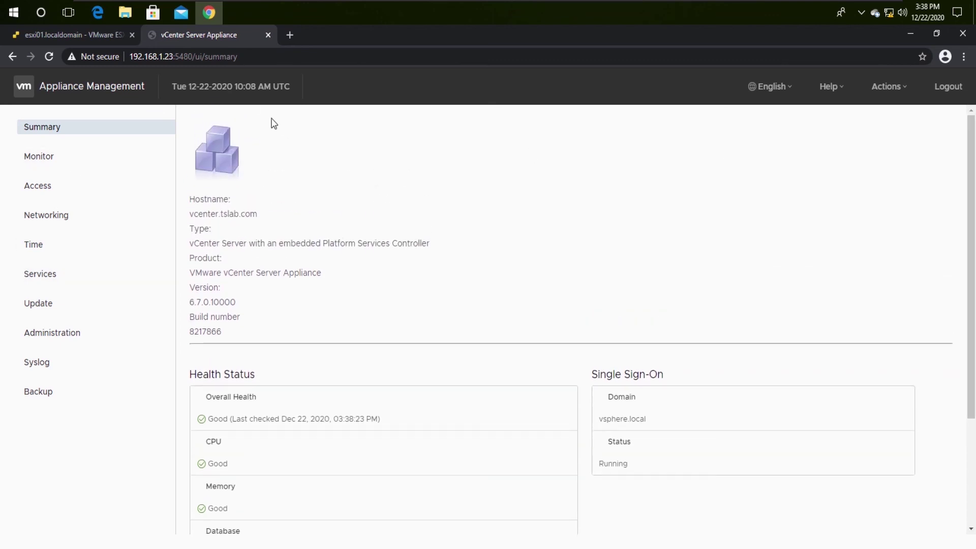
Open 192.168.1.23 in a new tab and launch the HTML5 vSphere Client.
left_click(288, 34)
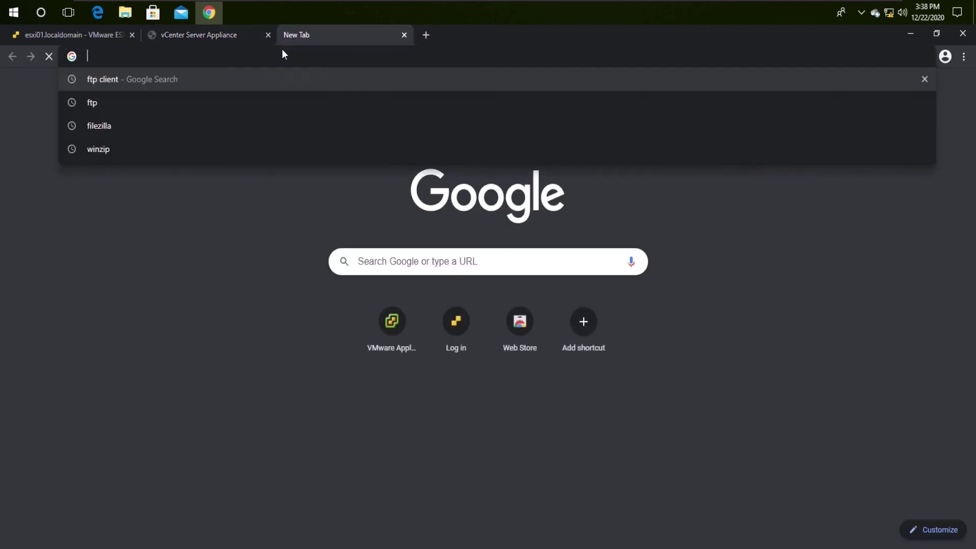
type("192.168.1.23")
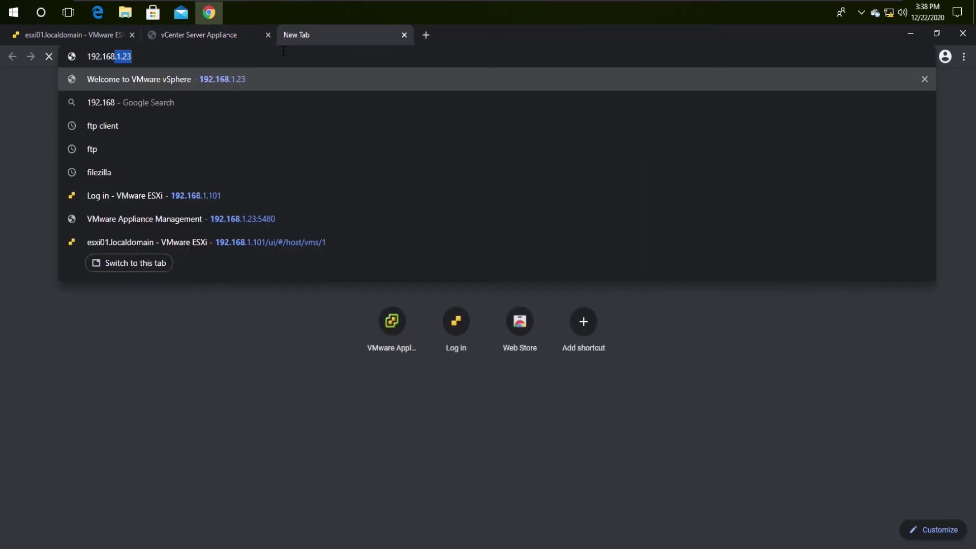
key("Return")
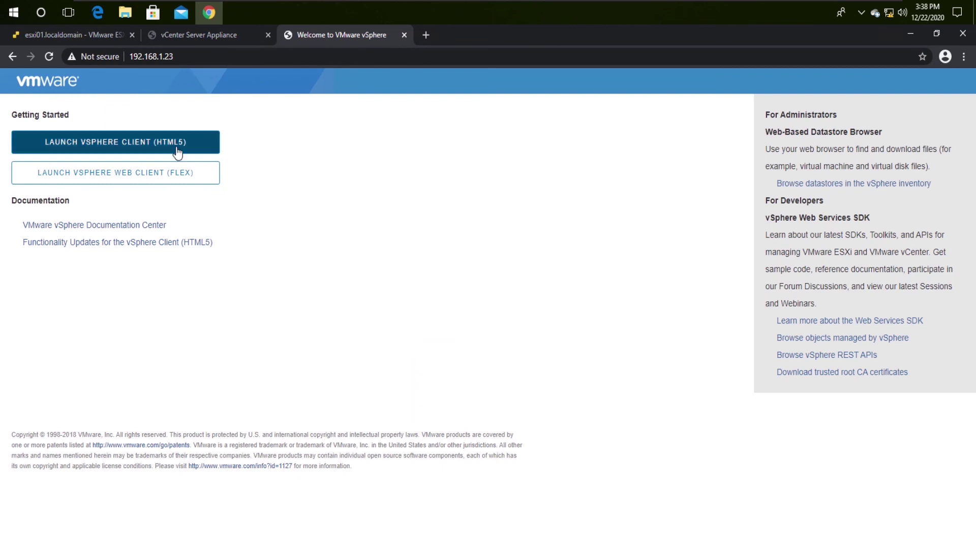
left_click(177, 151)
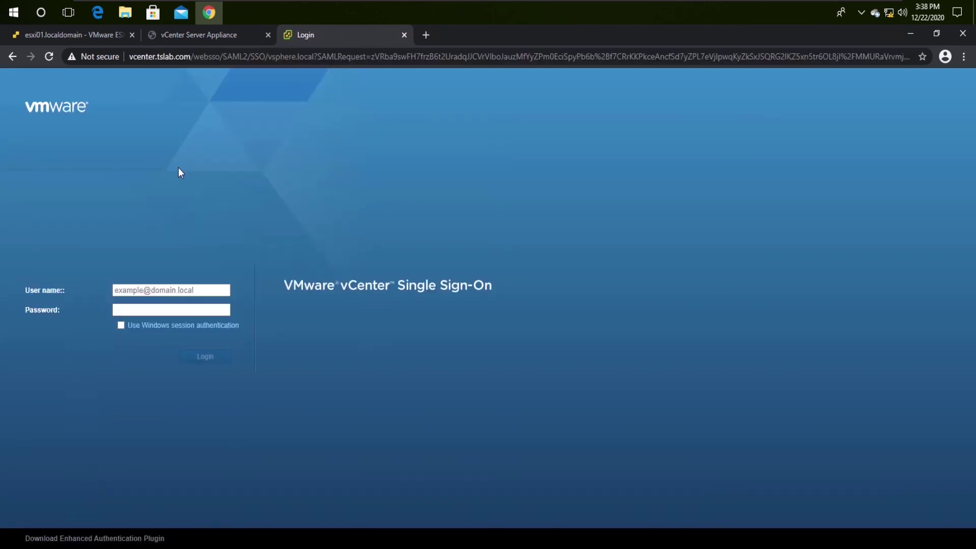
left_click(162, 291)
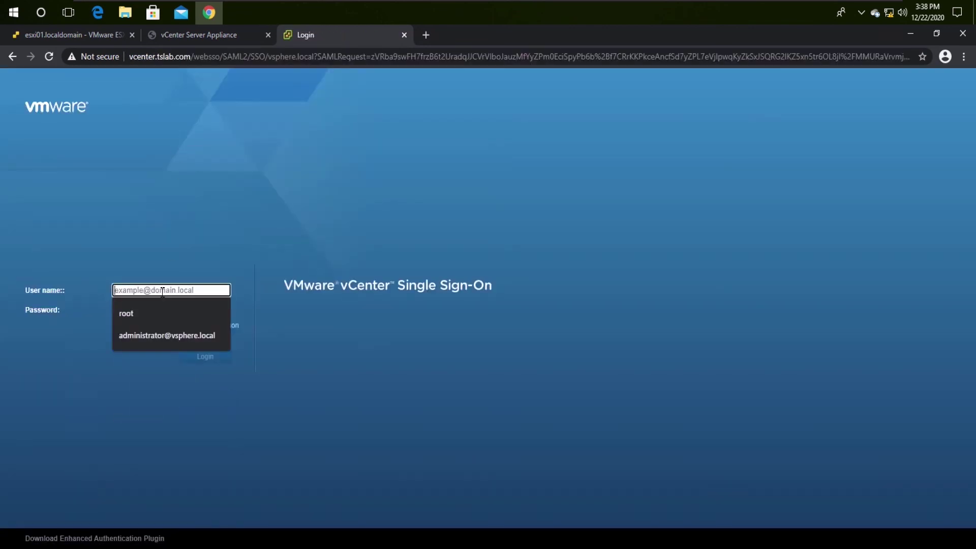
type("Adm")
type("rato")
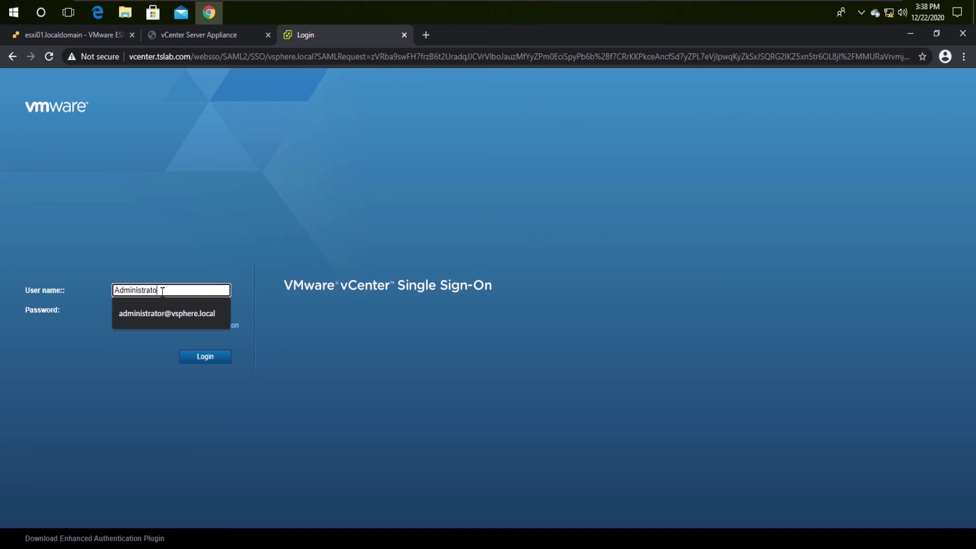
type("r@vsphere.local")
left_click(212, 310)
type("•••••••••")
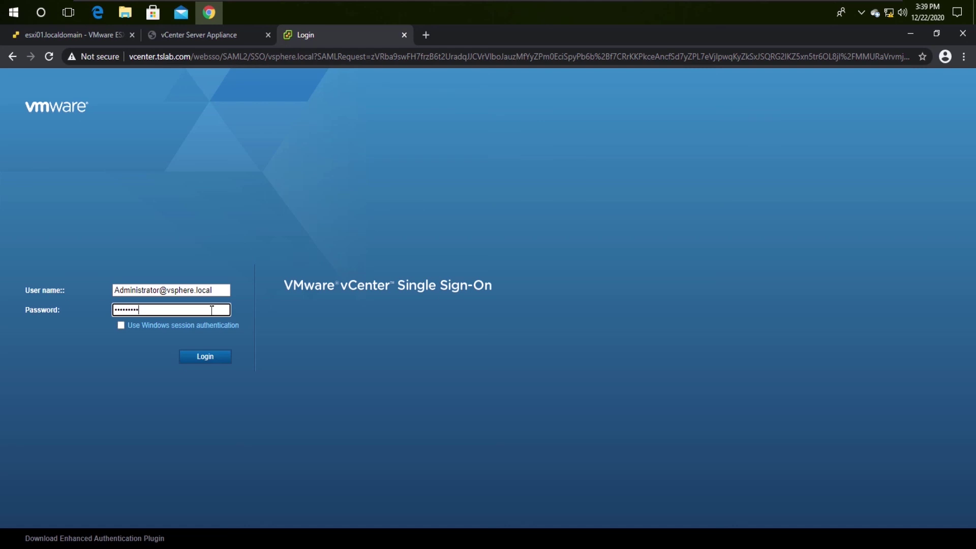
key("Return")
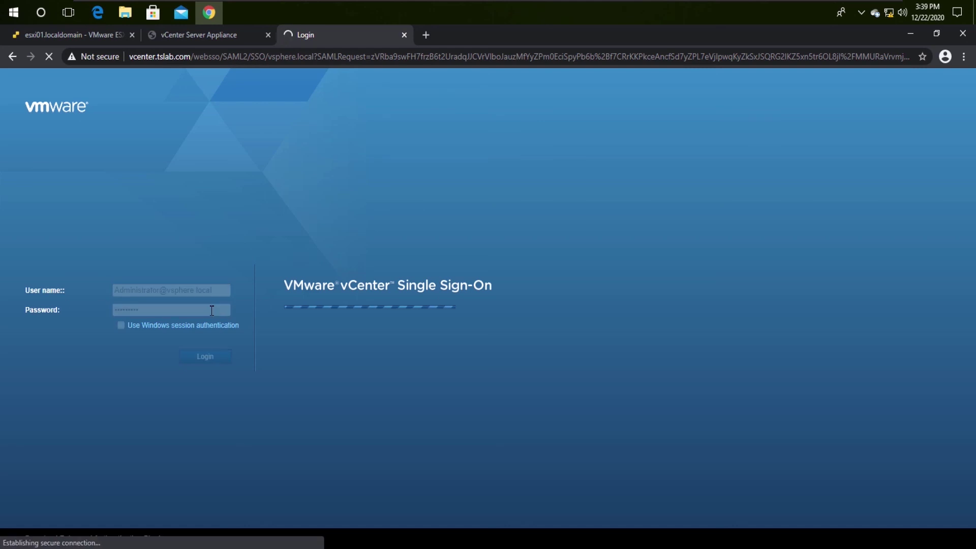